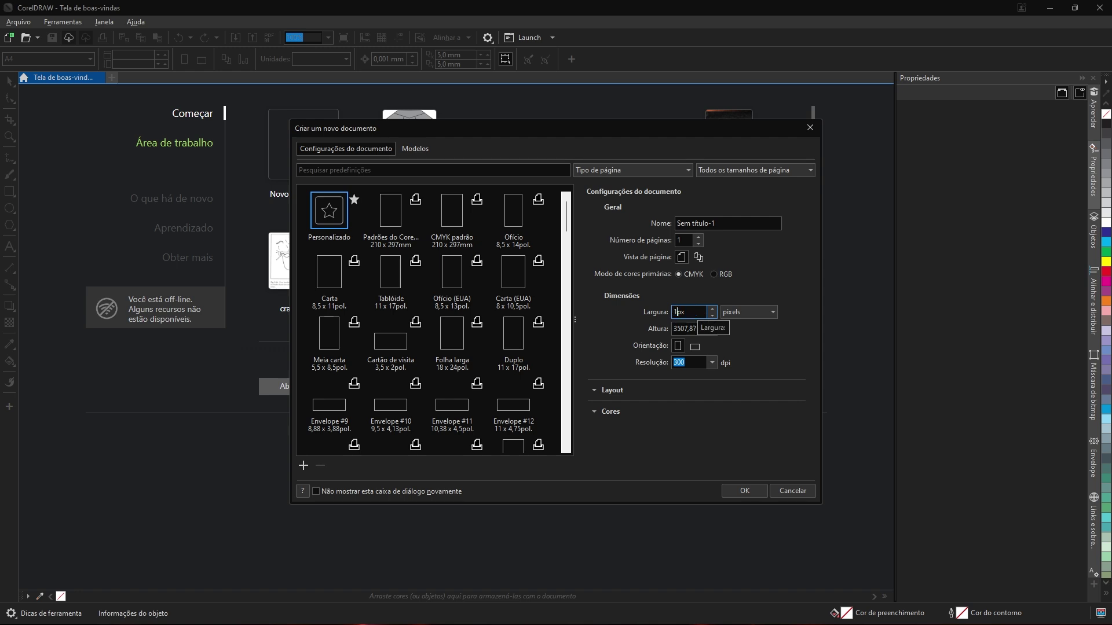
# - Create the new document at 1920 px wide and 1080 px high
pyautogui.click(694, 328)
pyautogui.write('1080')
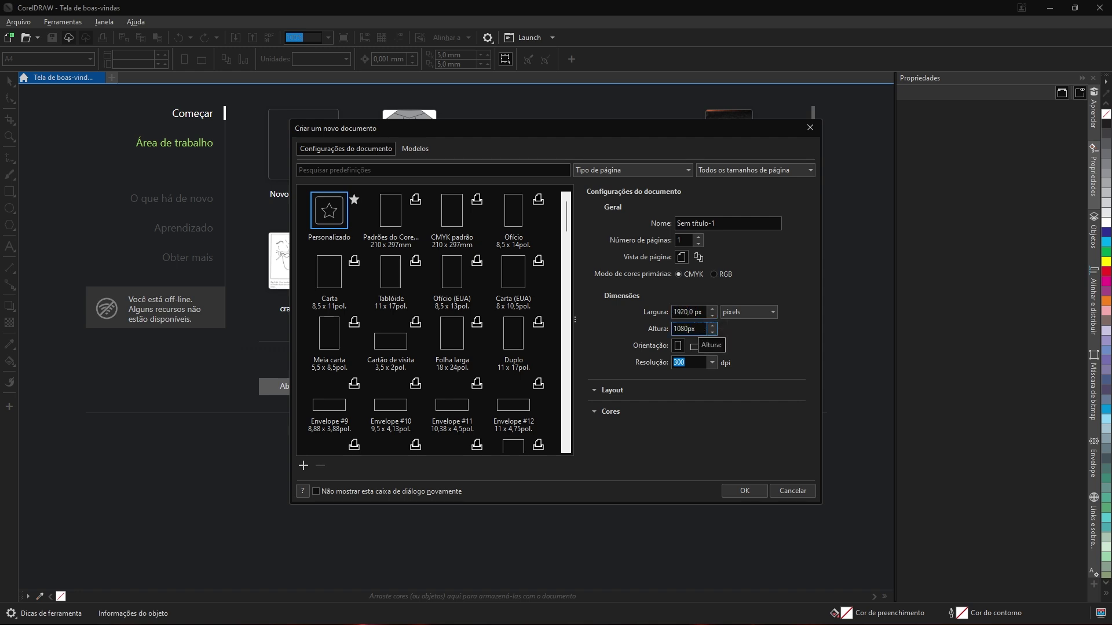
pyautogui.press('Return')
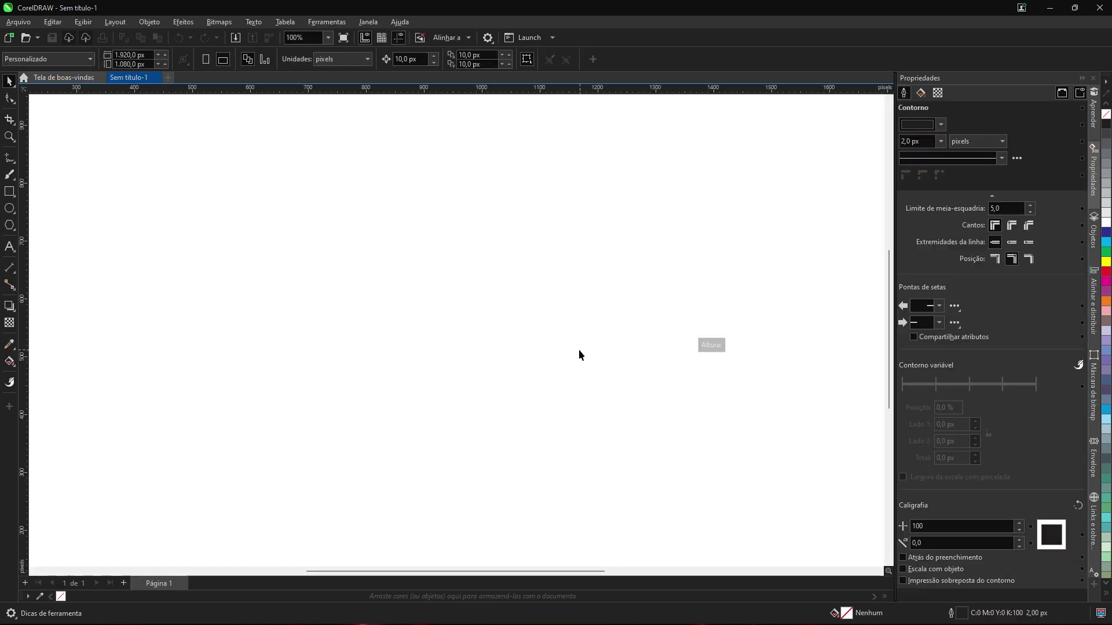
# - Add a page-sized background rectangle, fill it with 20% black and remove its outline
pyautogui.scroll(1, 732, 326)
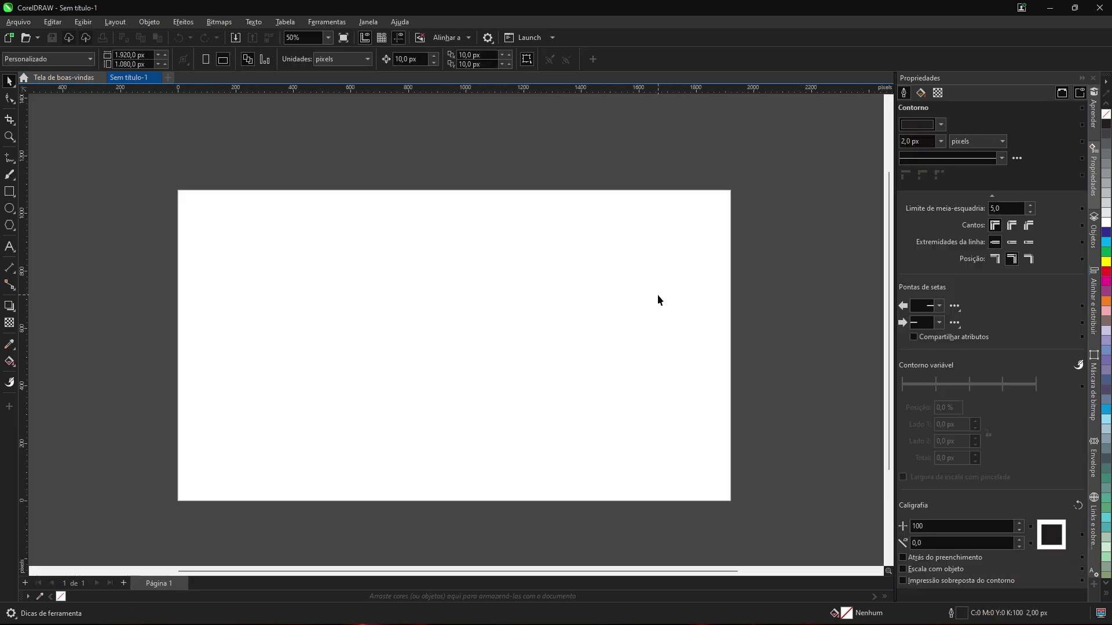
pyautogui.doubleClick(10, 194)
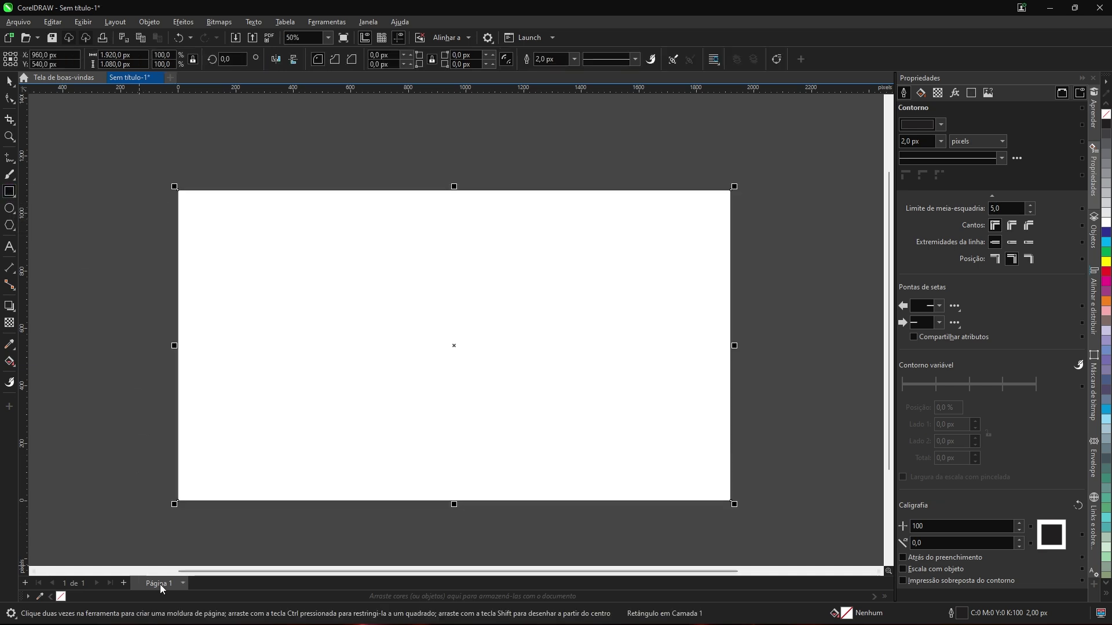
pyautogui.click(1106, 205)
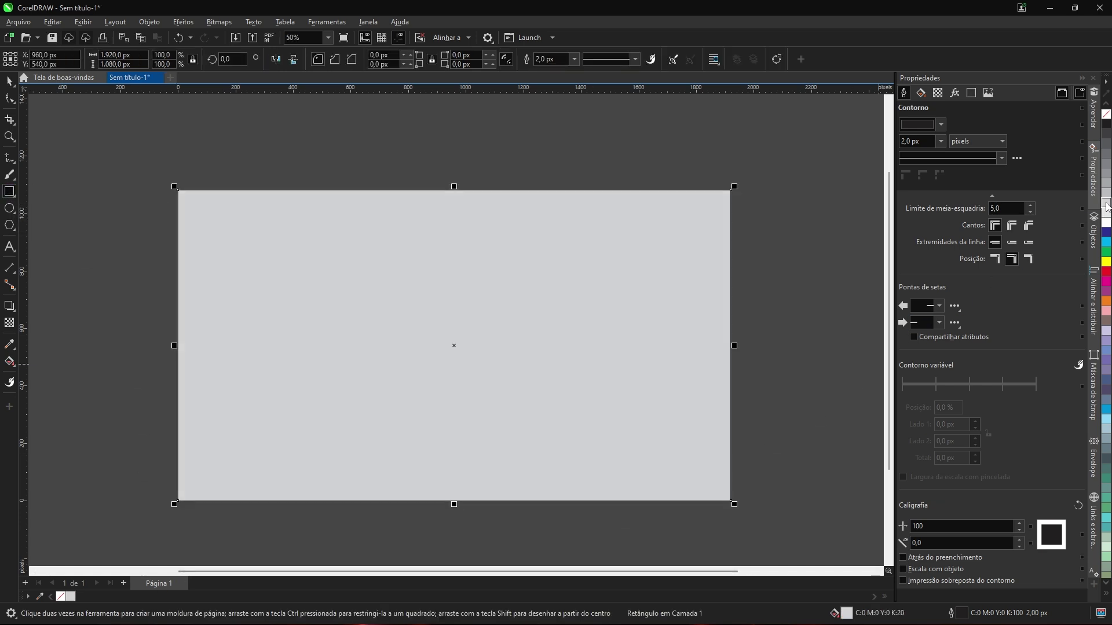
pyautogui.rightClick(1106, 116)
pyautogui.click(10, 81)
pyautogui.click(149, 196)
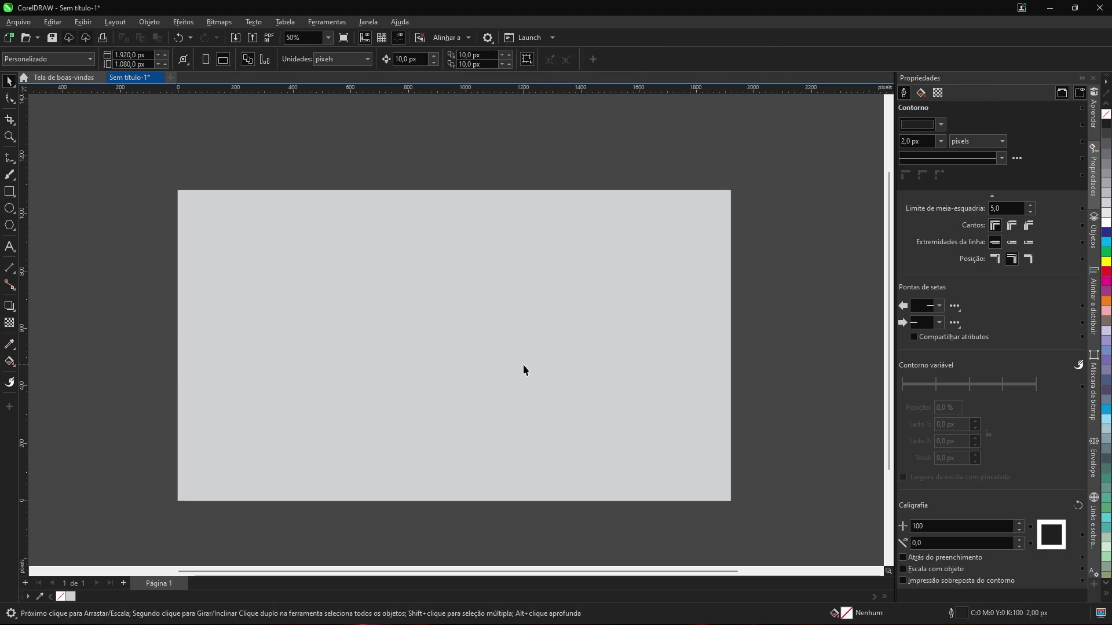
# - Apply an interactive gradient fill to the background rectangle, running diagonally between its upper-right area and just beyond its lower-left corner
pyautogui.click(15, 363)
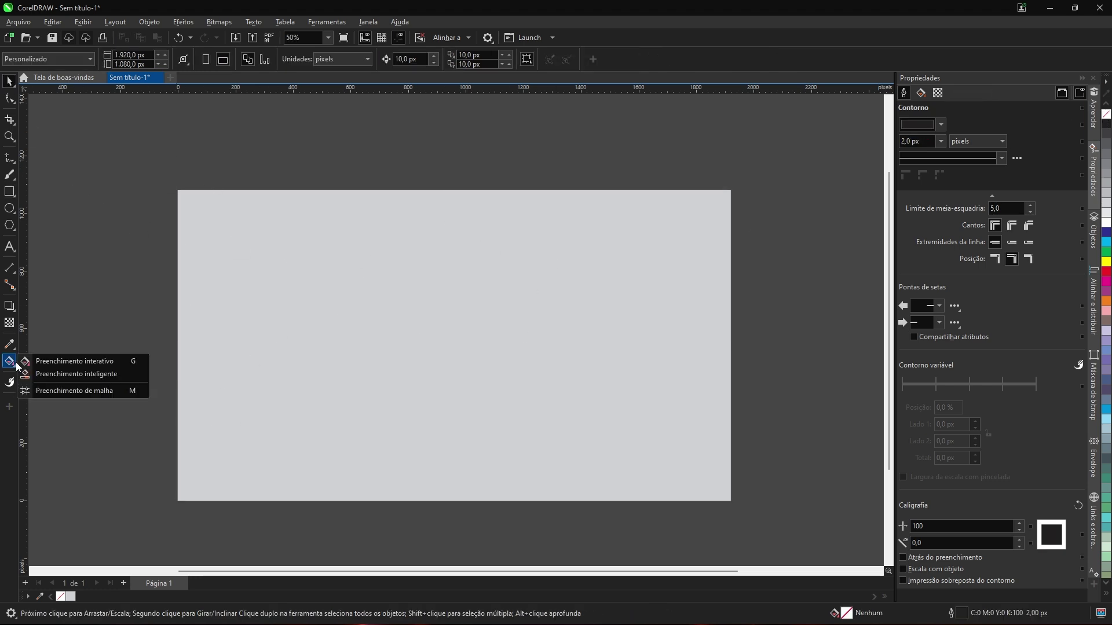
pyautogui.click(53, 365)
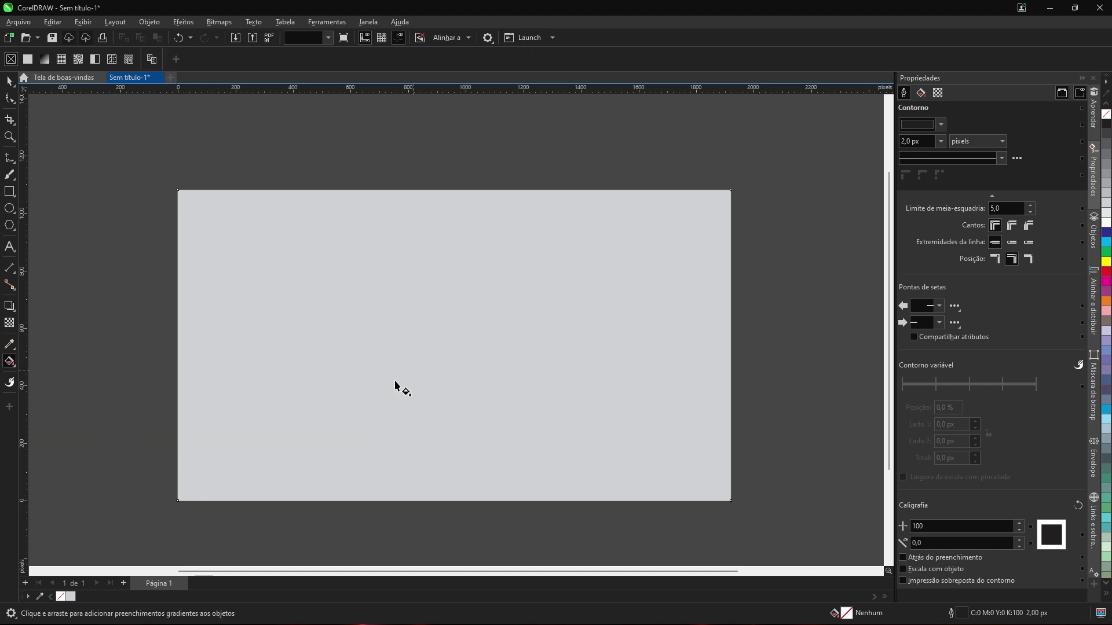
pyautogui.moveTo(438, 330); pyautogui.dragTo(548, 292)
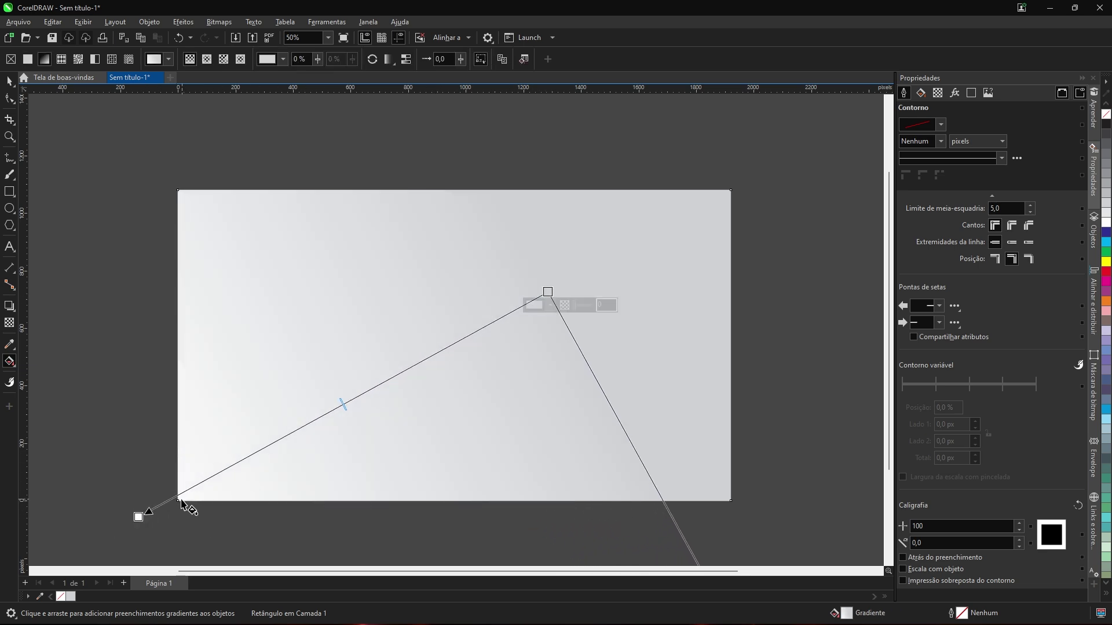
# - Set the gradient's lower-left node to dark red with M 100, Y 100, K 21
pyautogui.click(139, 518)
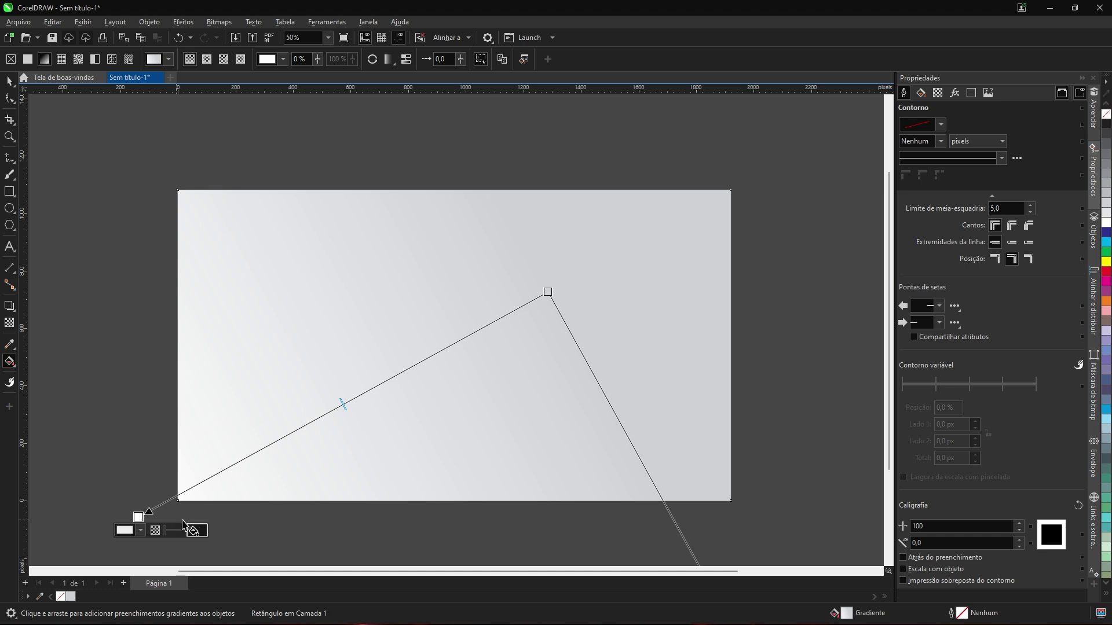
pyautogui.click(130, 536)
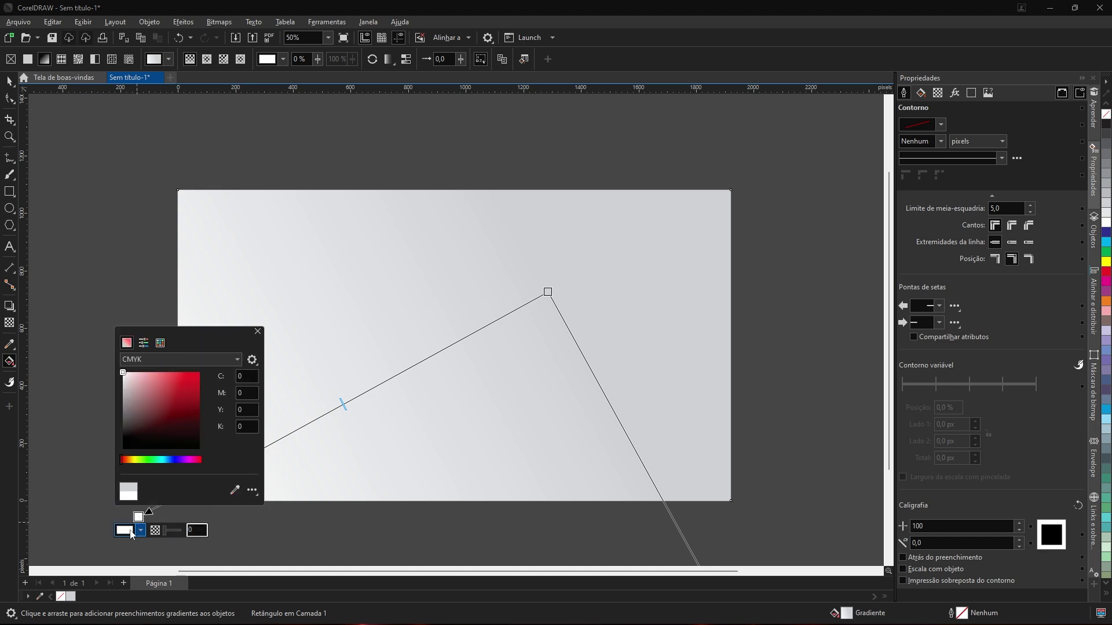
pyautogui.click(201, 407)
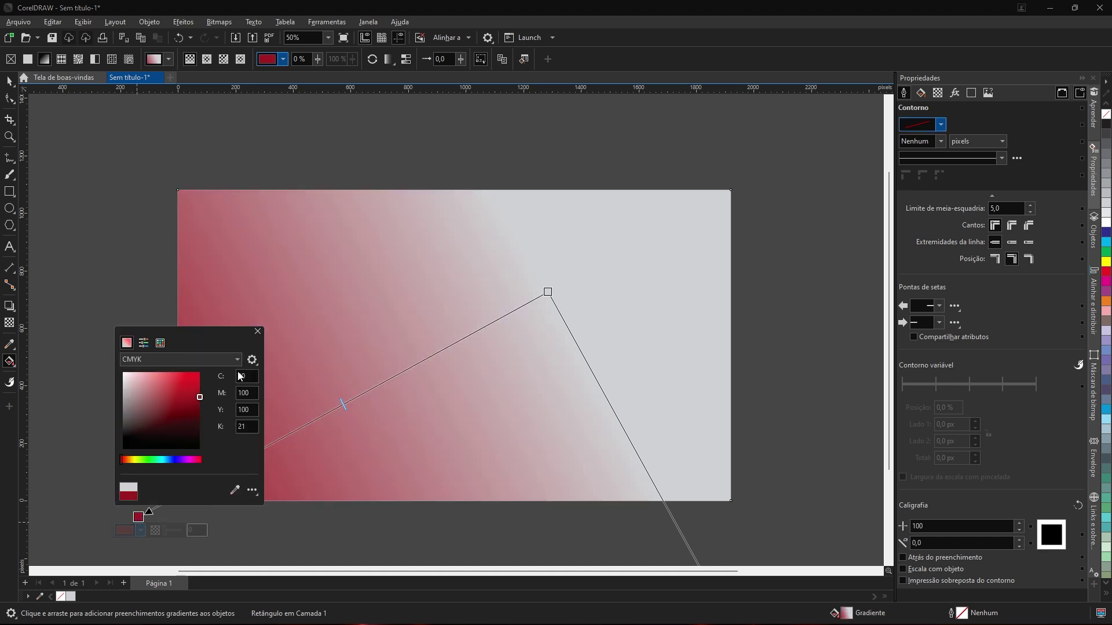
pyautogui.click(257, 332)
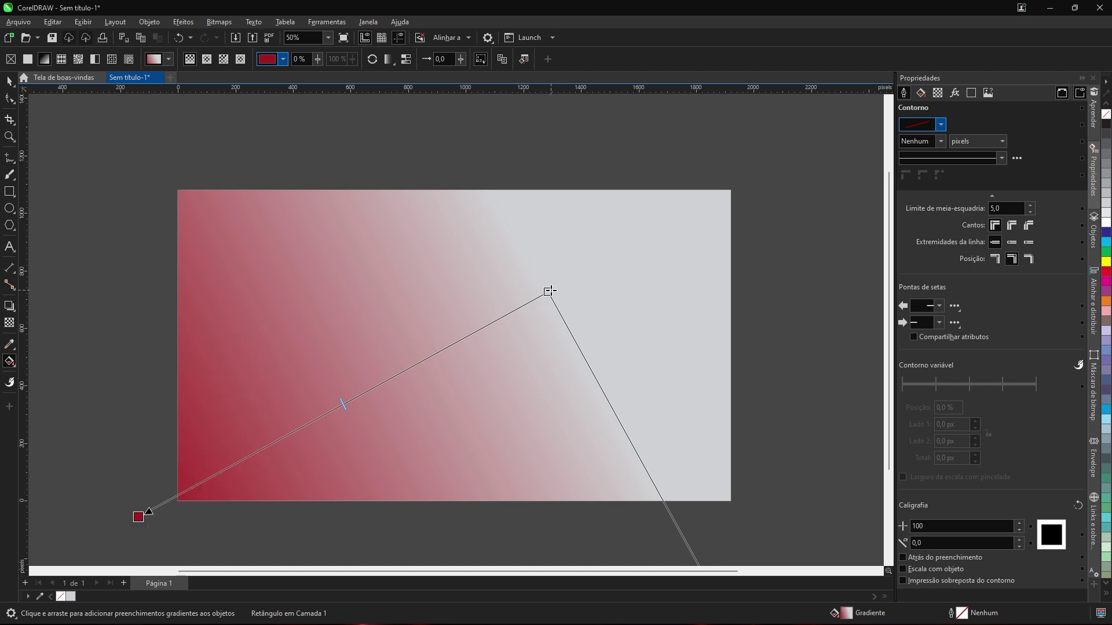
# - Sample the dark red for the gradient's upper-right node and darken it to #610202, leaving the background deselected
pyautogui.click(549, 291)
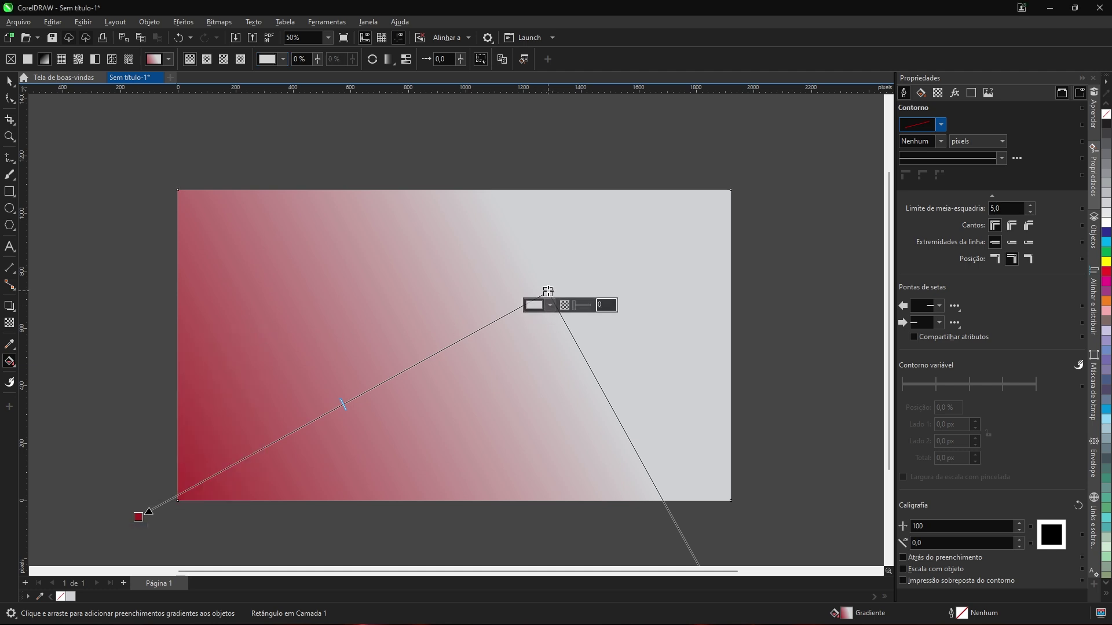
pyautogui.click(537, 309)
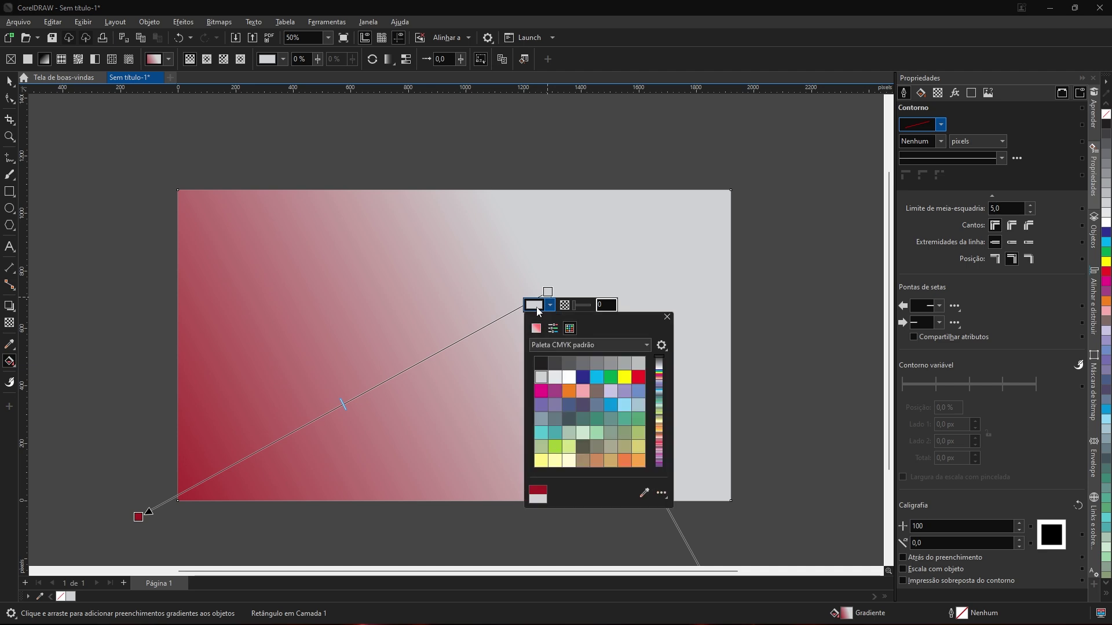
pyautogui.click(536, 328)
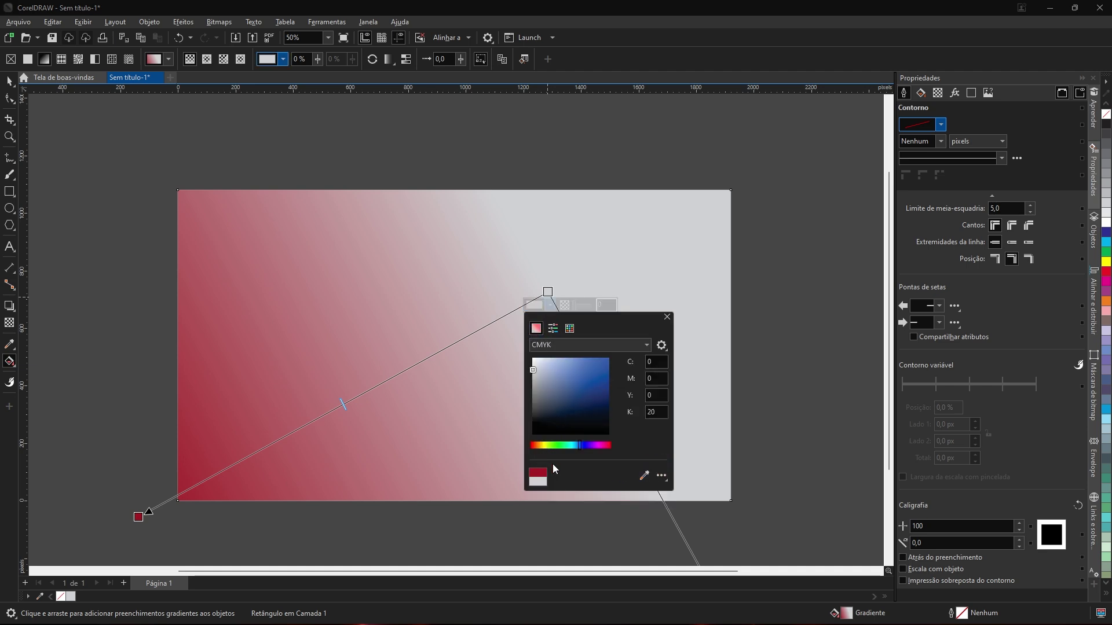
pyautogui.click(644, 476)
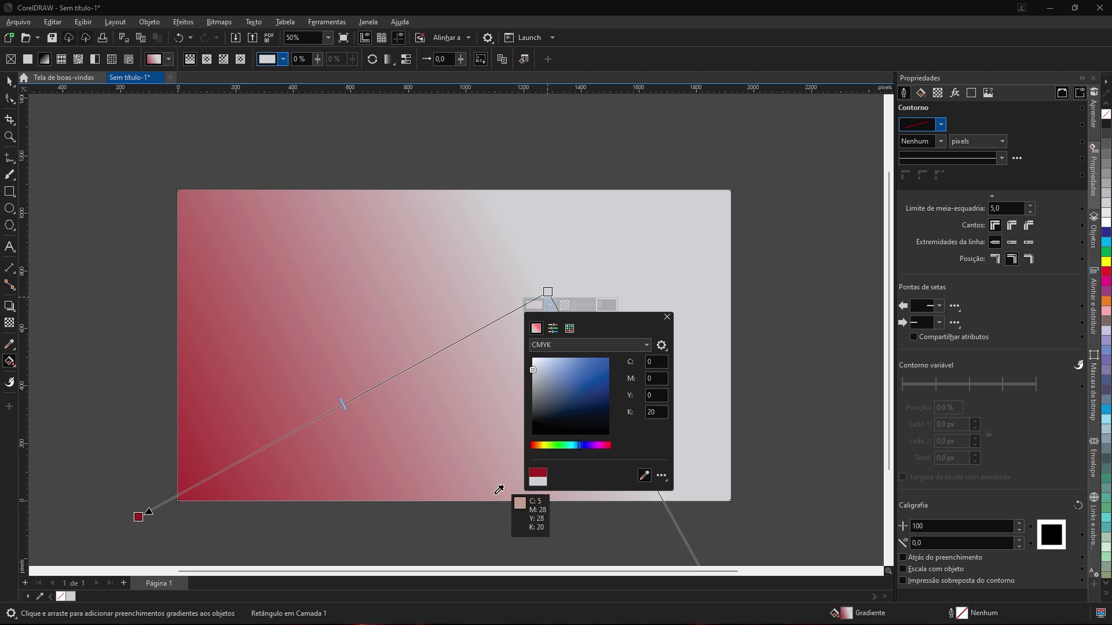
pyautogui.click(144, 513)
pyautogui.moveTo(599, 385); pyautogui.dragTo(608, 407)
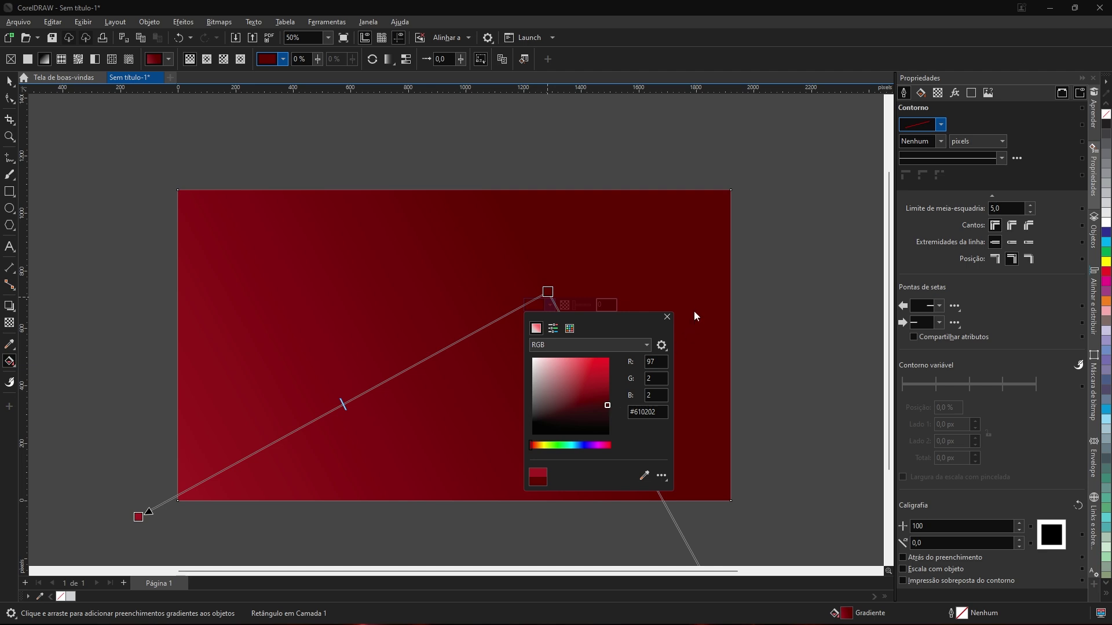
pyautogui.click(666, 317)
pyautogui.click(9, 82)
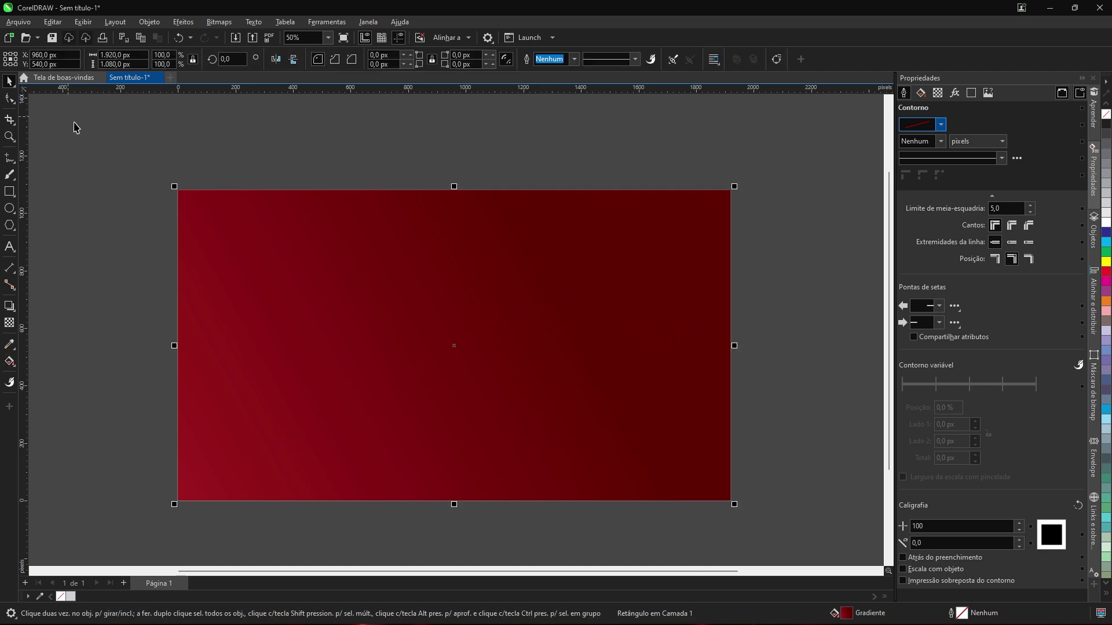
pyautogui.click(323, 152)
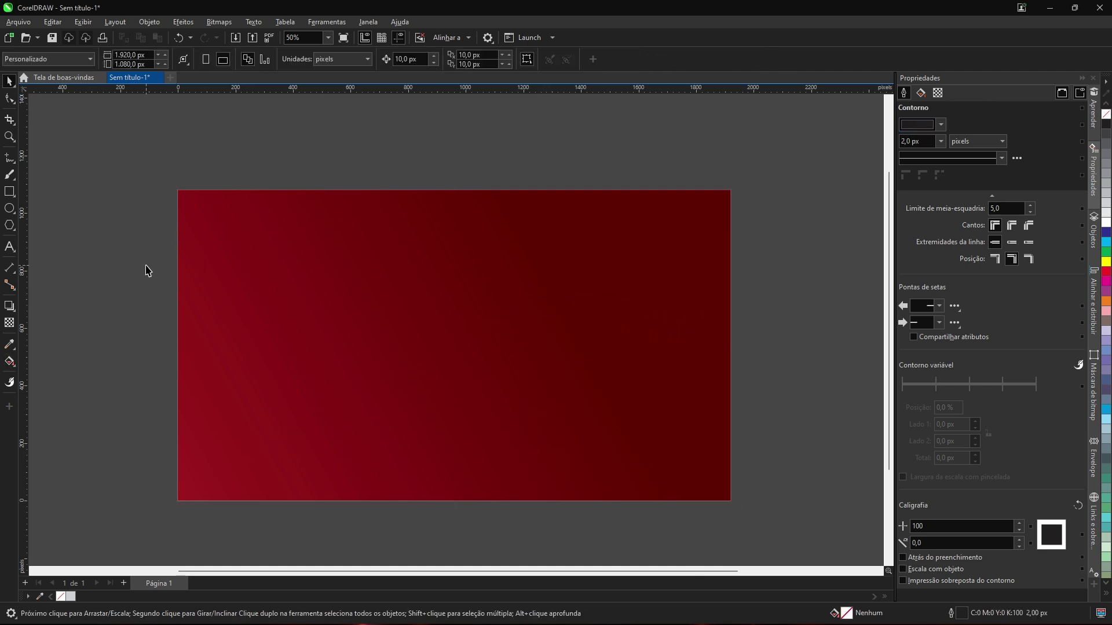
# - Add the text "COMO FAZER", enlarge it to about 1636 px wide and place it across the page's upper part
pyautogui.click(10, 246)
pyautogui.click(122, 323)
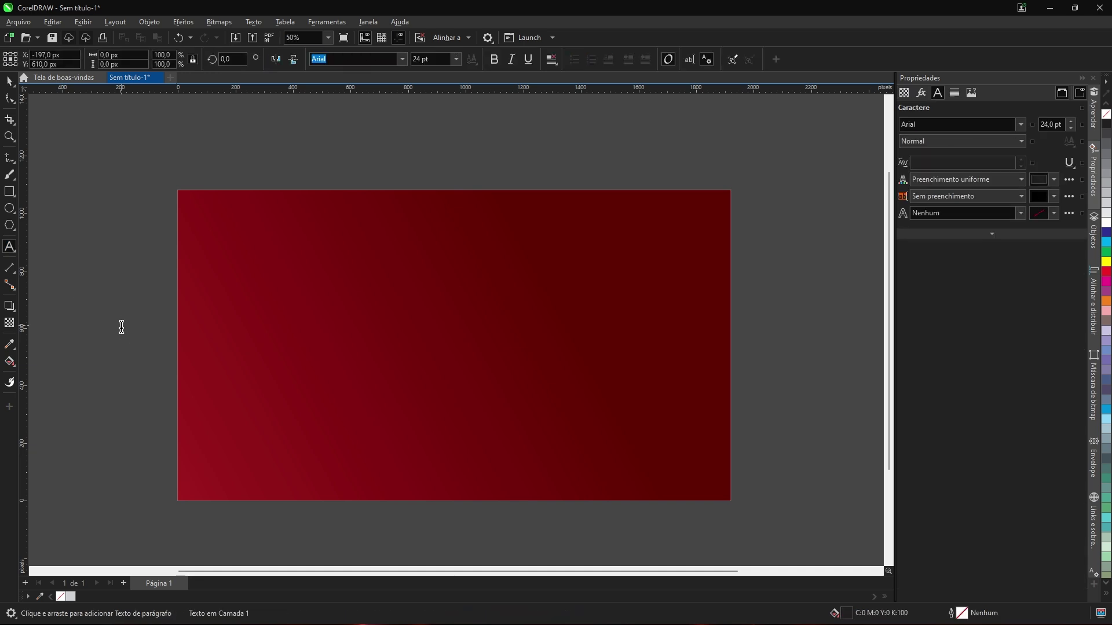
pyautogui.write('COMO FAZER')
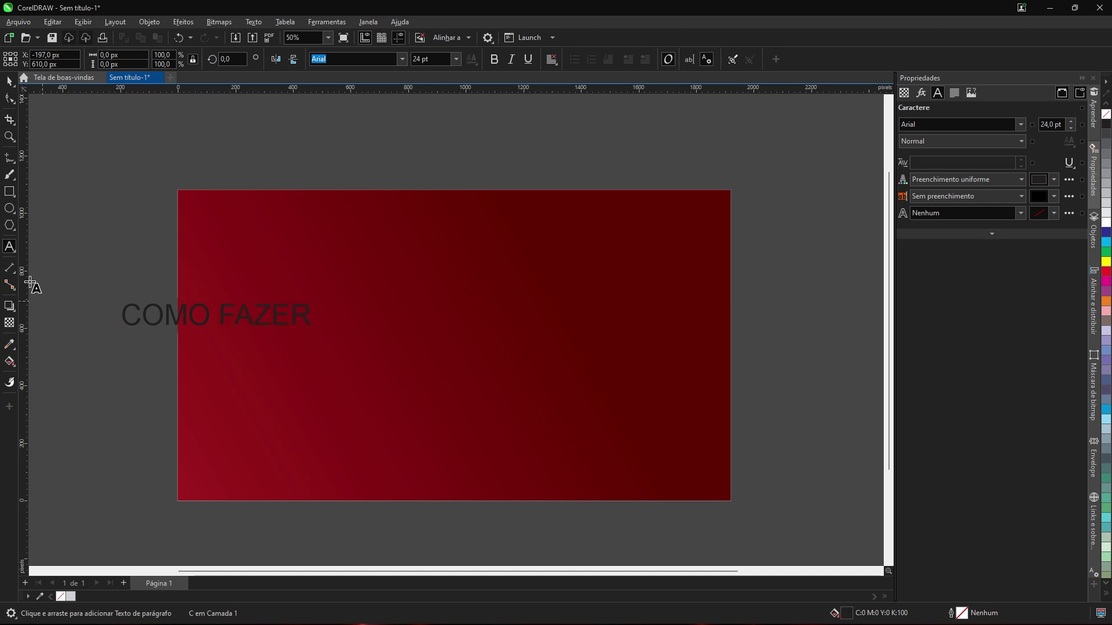
pyautogui.hotkey('ctrl', 'space')
pyautogui.moveTo(318, 332); pyautogui.dragTo(598, 389)
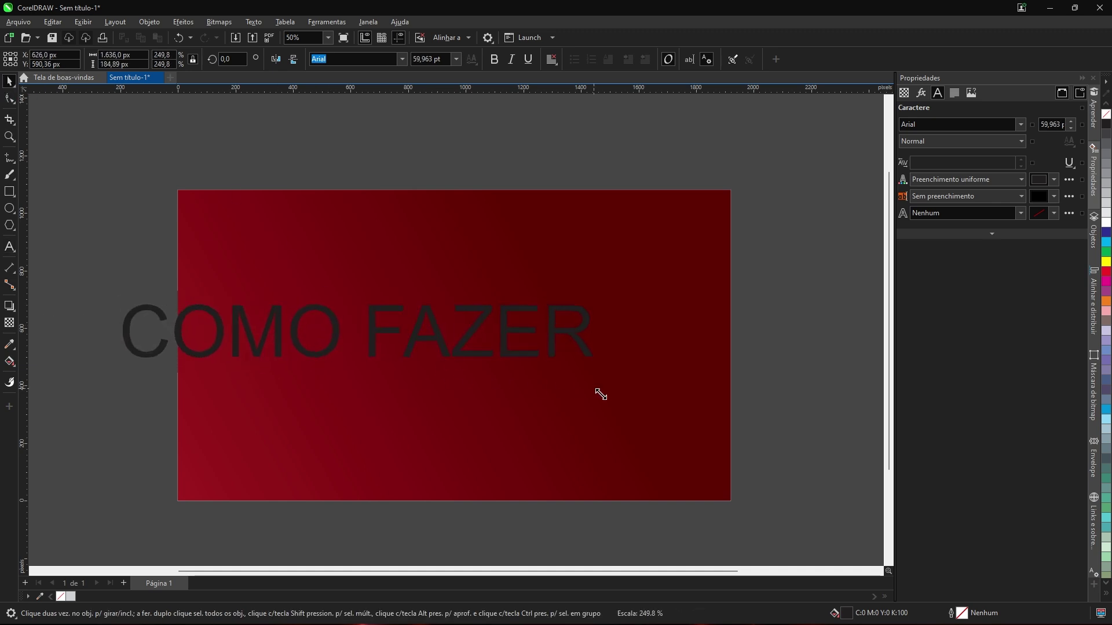
pyautogui.moveTo(472, 326); pyautogui.dragTo(567, 274)
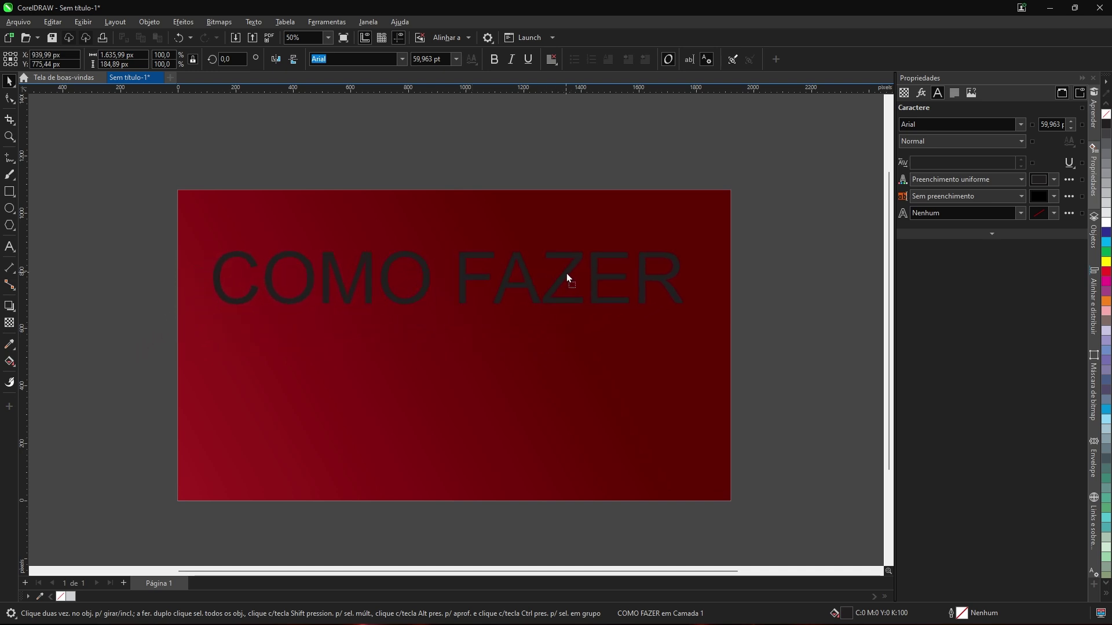
# - Set the COMO FAZER text in Figtree Bold and fill it with white
pyautogui.click(404, 60)
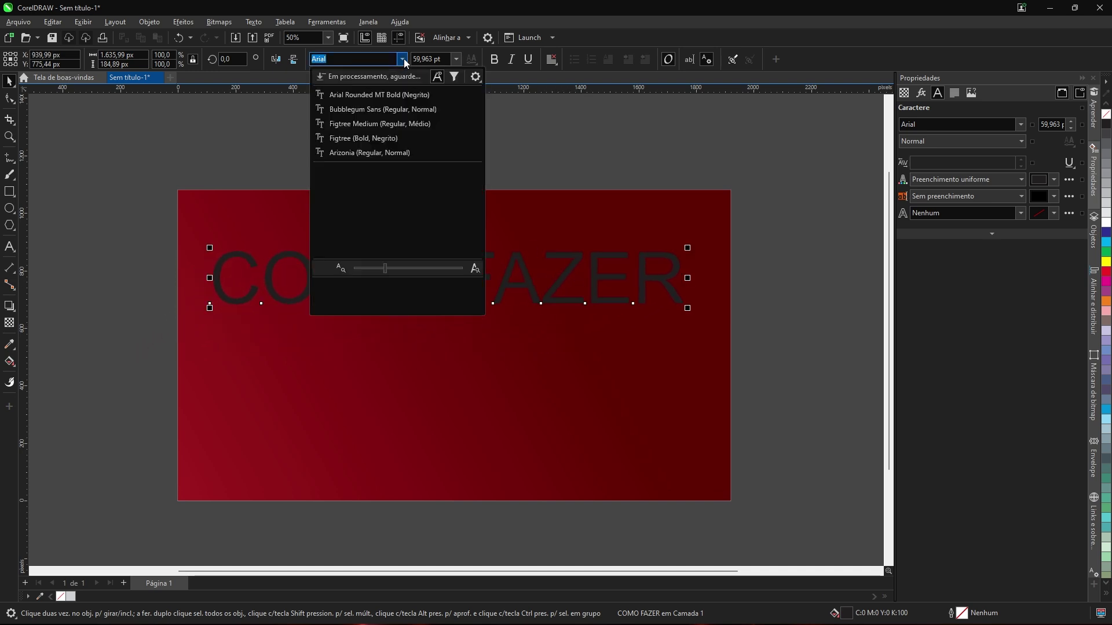
pyautogui.click(364, 139)
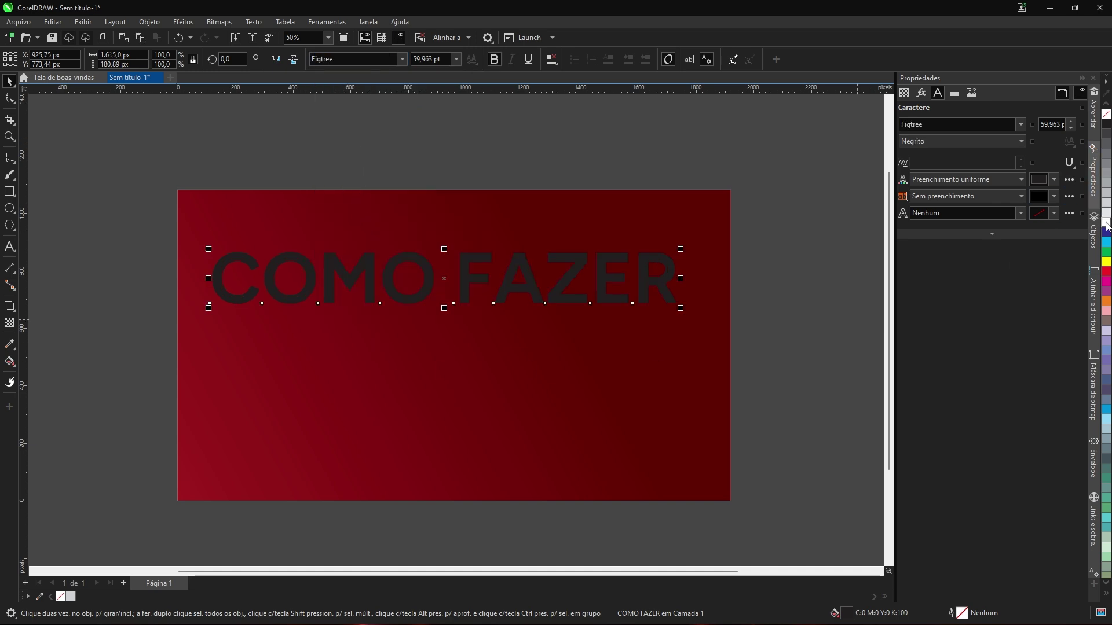
pyautogui.click(1106, 224)
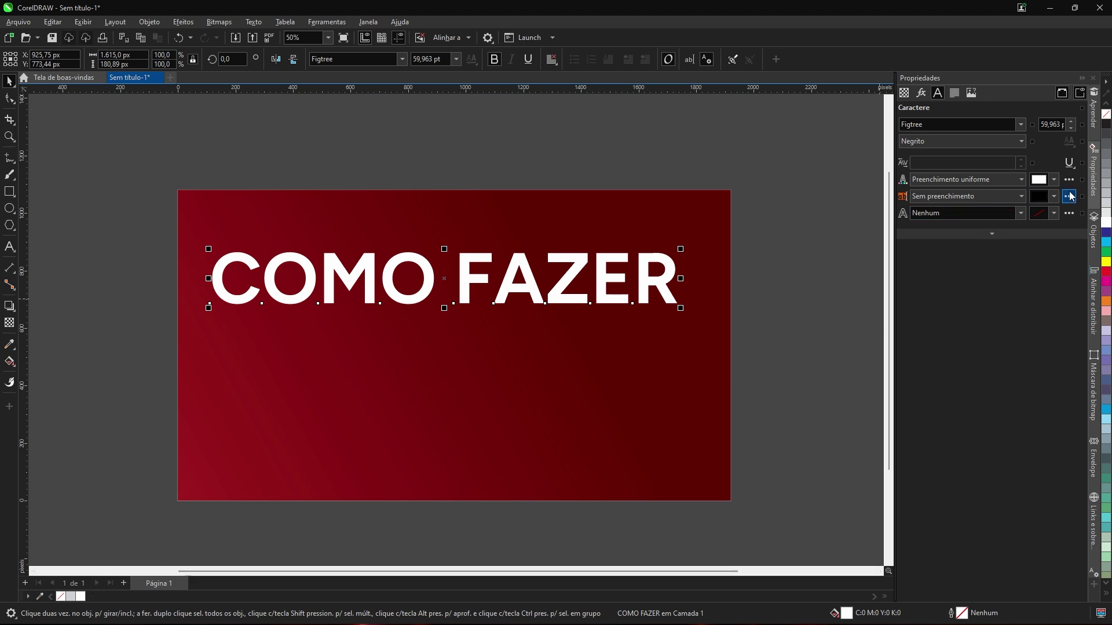
# - Try a red outline on the COMO FAZER letters and undo it
pyautogui.rightClick(1107, 273)
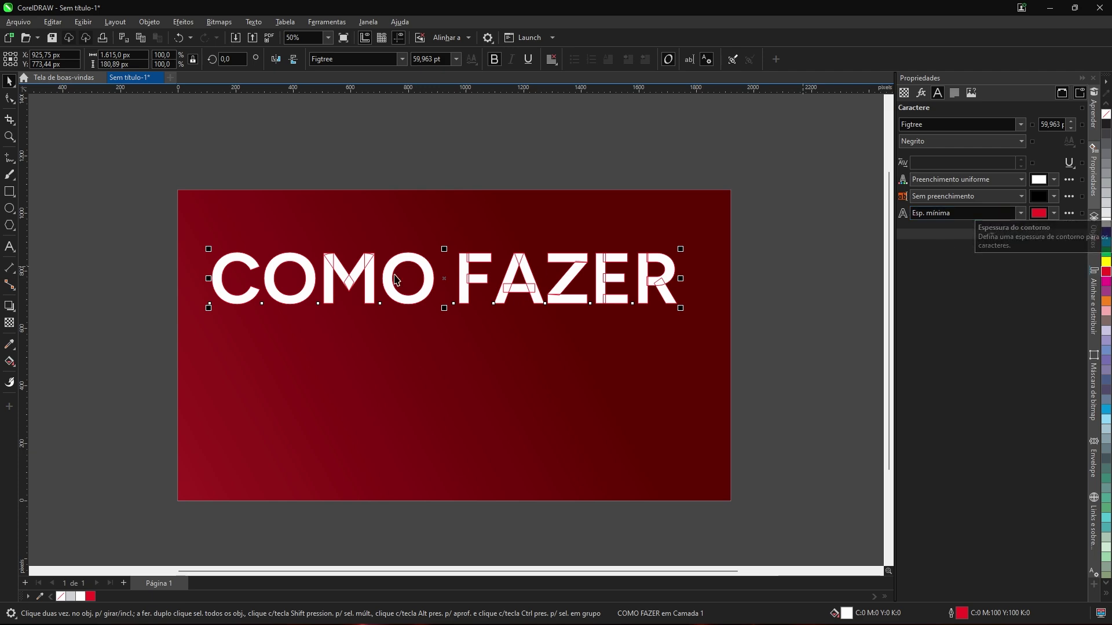
pyautogui.scroll(5, 324, 265)
pyautogui.scroll(-3, 322, 264)
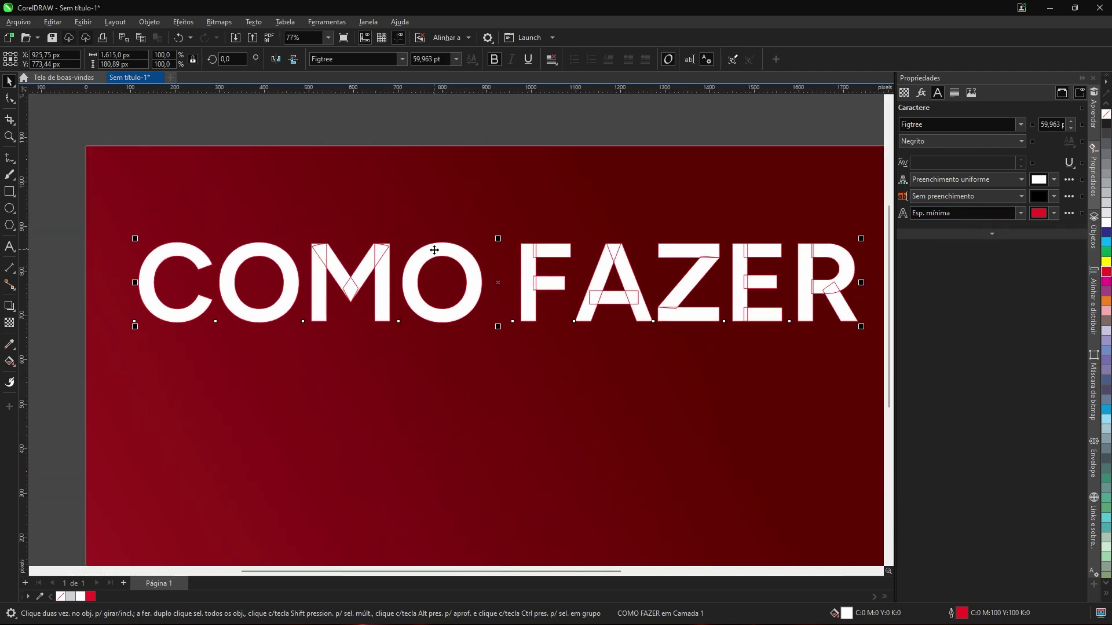
pyautogui.hotkey('ctrl', 'z')
# - Change the font of the COMO FAZER text to Finger Paint
pyautogui.scroll(-2, 382, 259)
pyautogui.click(402, 59)
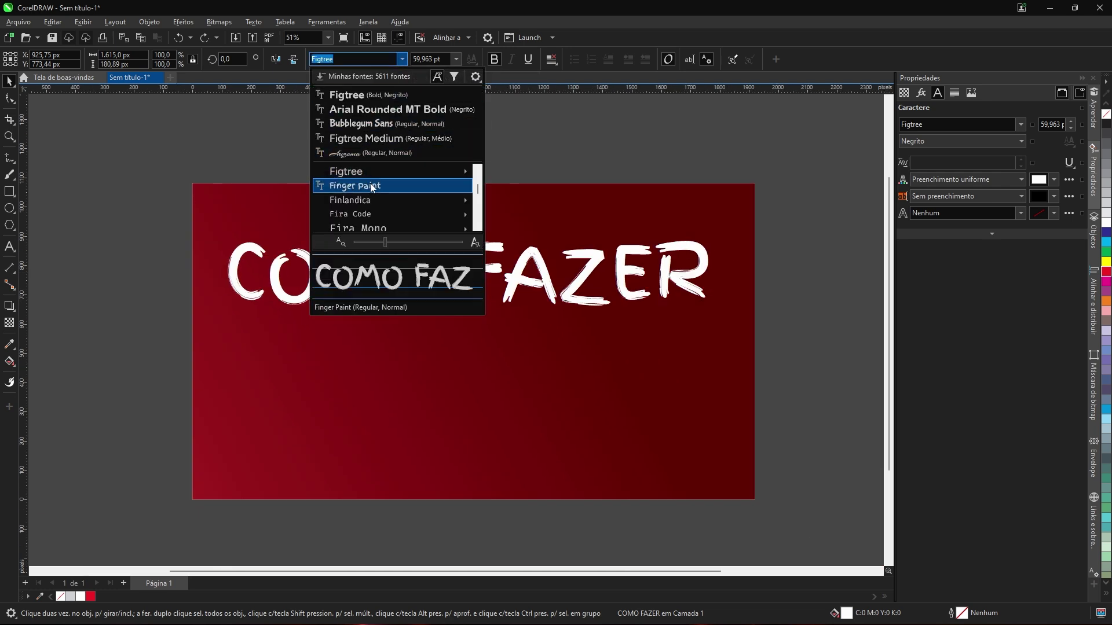
pyautogui.click(371, 186)
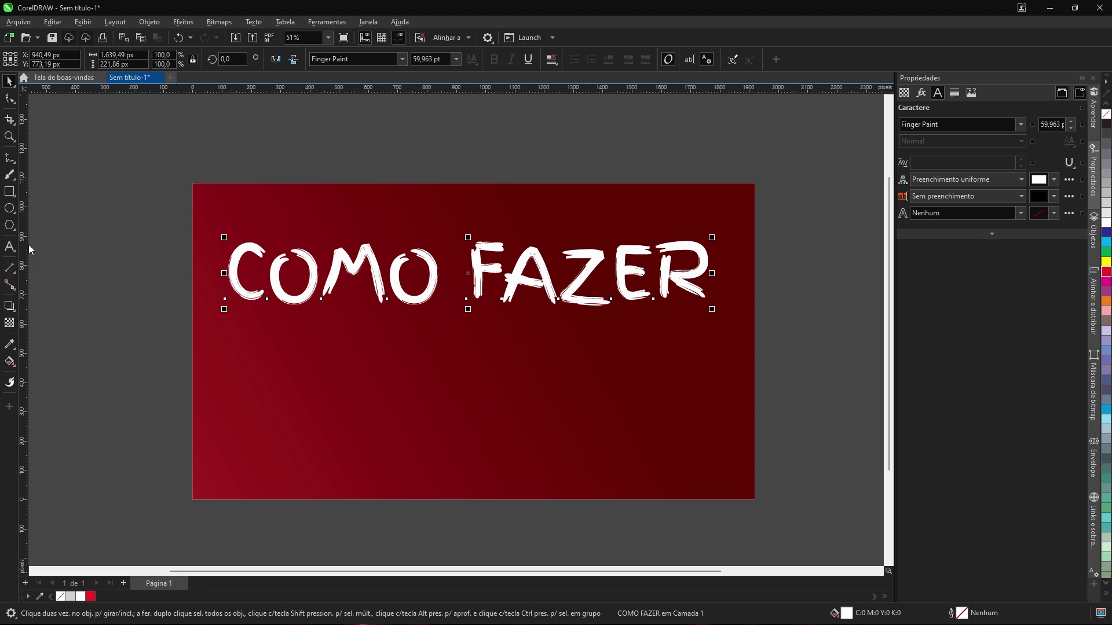
# - Add the text "Thumb" below the start of the title on the page's lower left and fill it with yellow
pyautogui.click(10, 247)
pyautogui.click(261, 400)
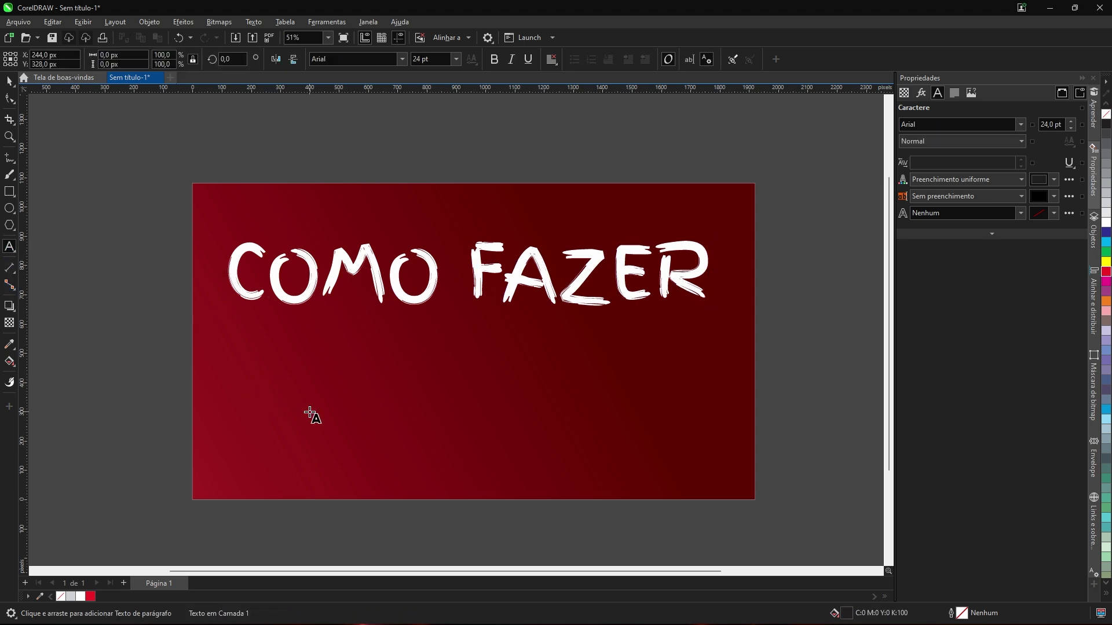
pyautogui.write('Thumb')
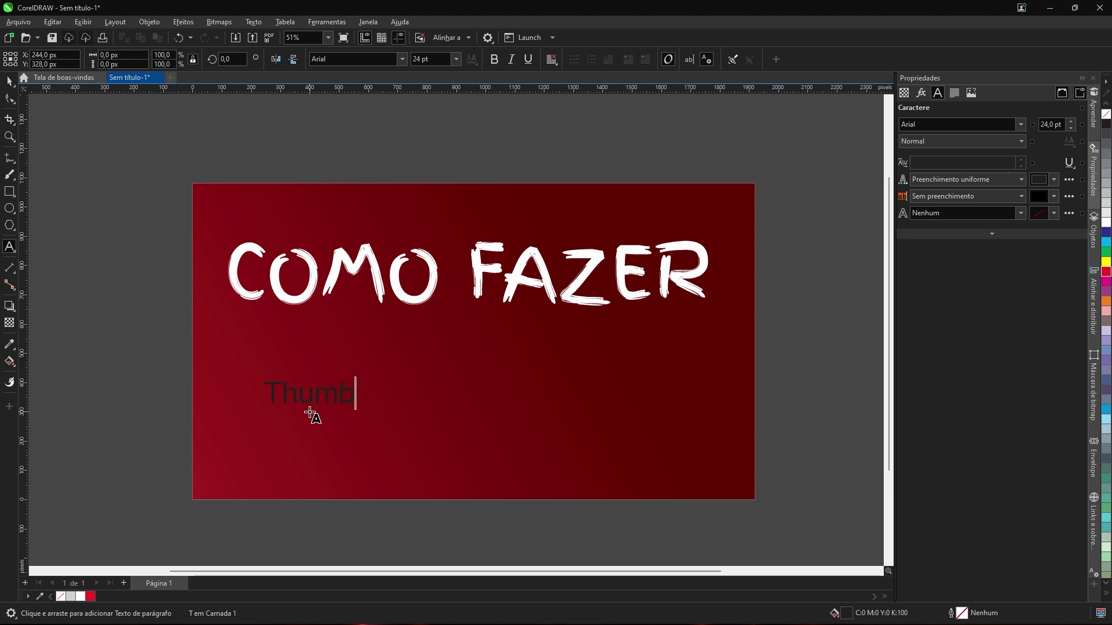
pyautogui.press('Escape')
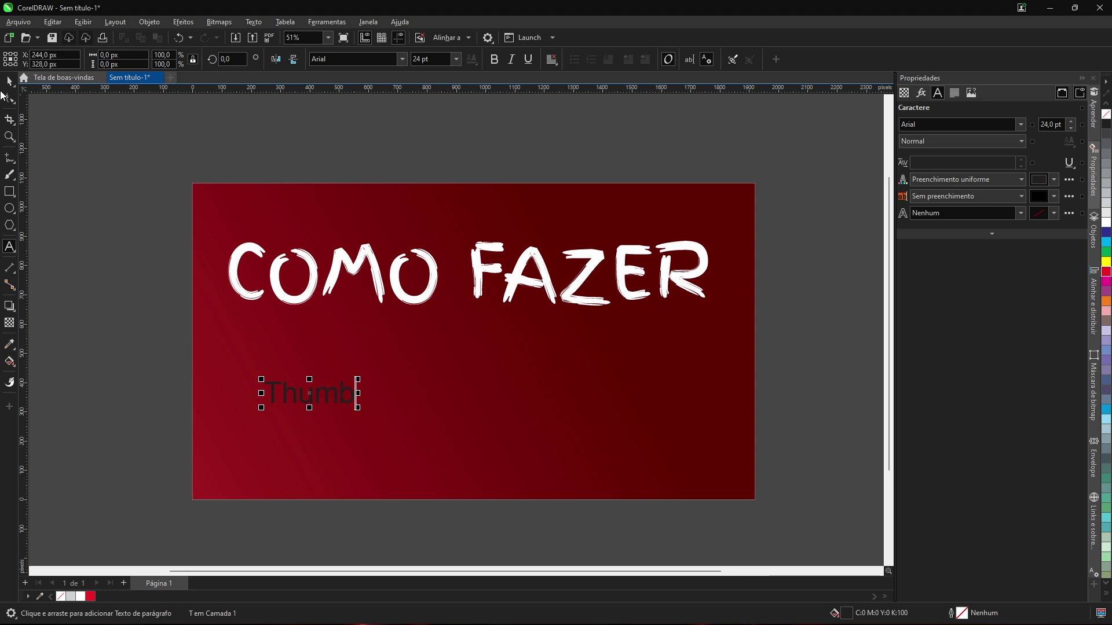
pyautogui.click(1106, 262)
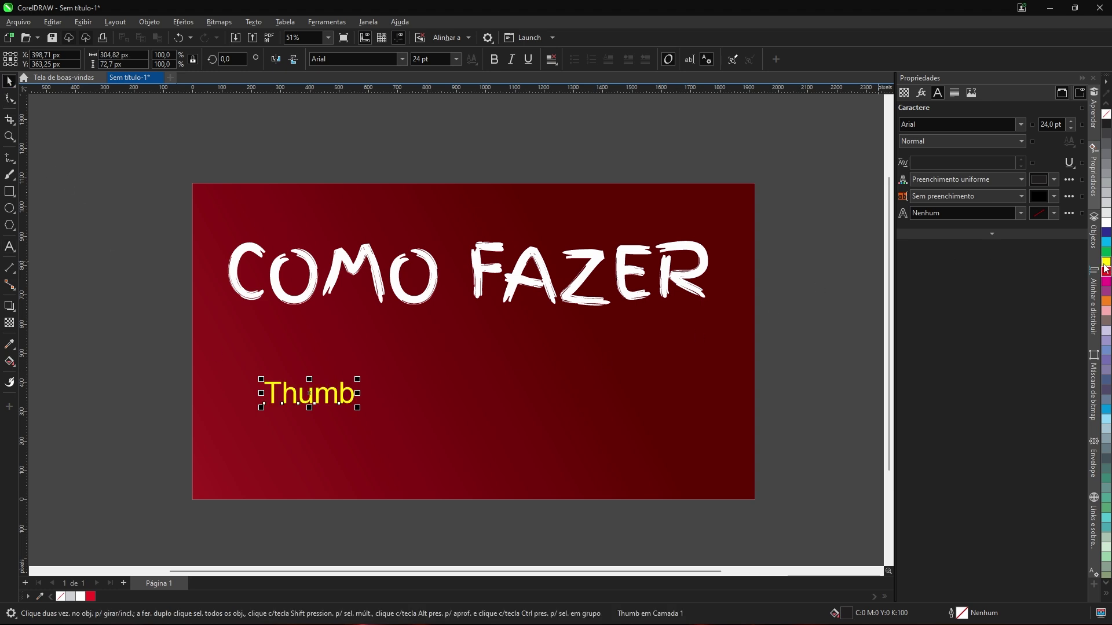
# - Set the Thumb text in Finger Paint and enlarge it to about 1396 × 380 px directly below COMO FAZER
pyautogui.click(405, 59)
pyautogui.click(404, 59)
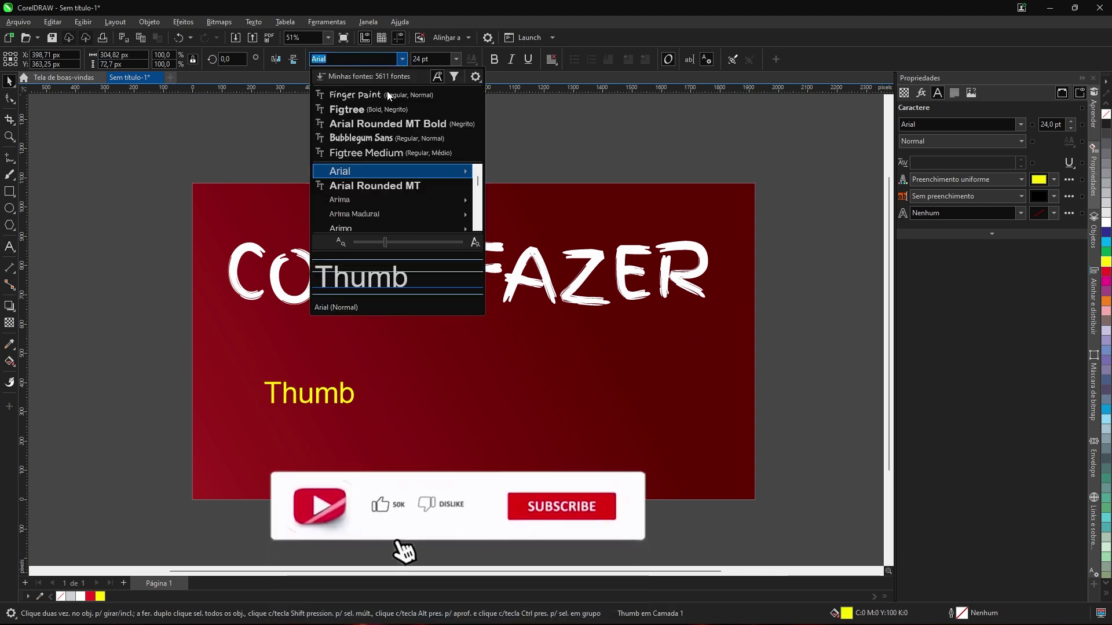
pyautogui.click(390, 84)
pyautogui.moveTo(365, 377); pyautogui.dragTo(680, 270)
pyautogui.moveTo(557, 353); pyautogui.dragTo(557, 359)
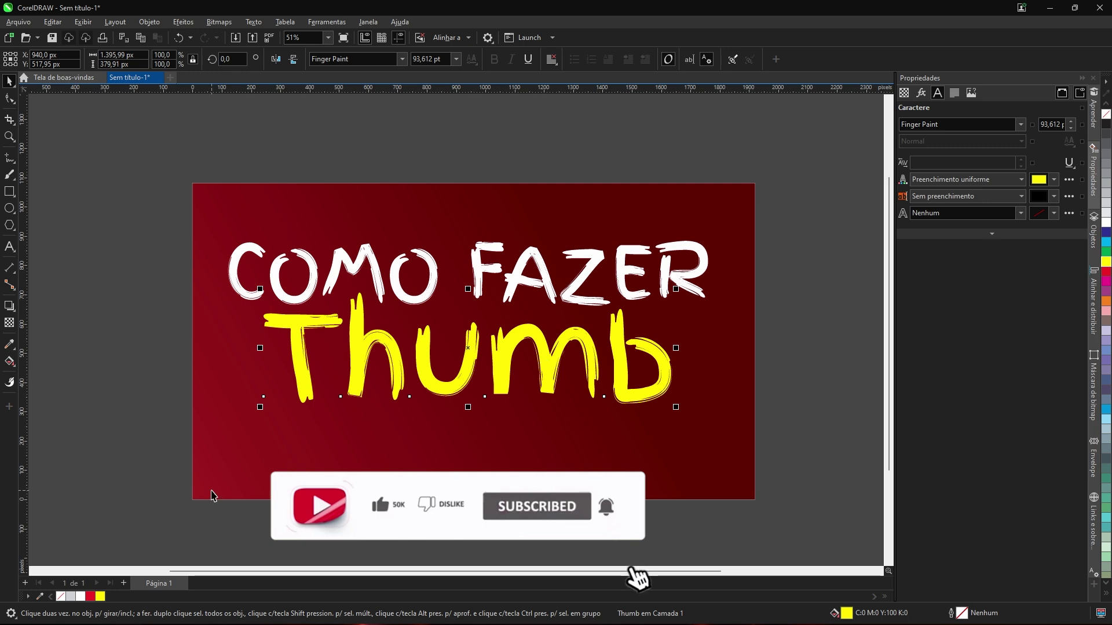
# - Duplicate the Thumb text slightly down and to the right, and fill the copy with white
pyautogui.keyDown('shift'); pyautogui.click(359, 353); pyautogui.keyUp('shift')
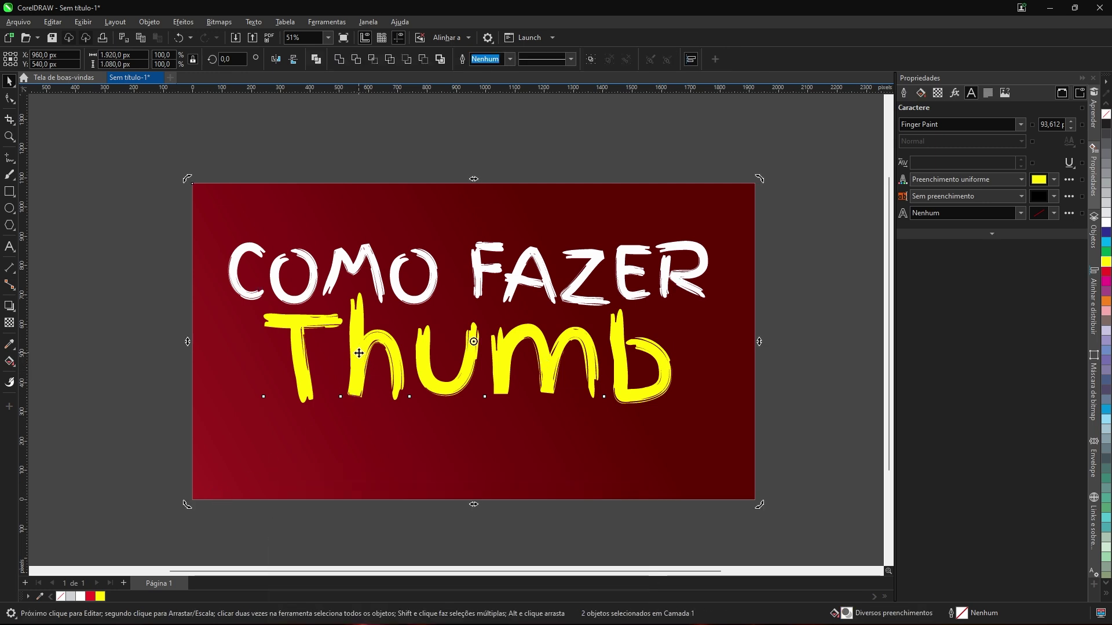
pyautogui.click(122, 344)
pyautogui.moveTo(365, 356); pyautogui.dragTo(380, 371)
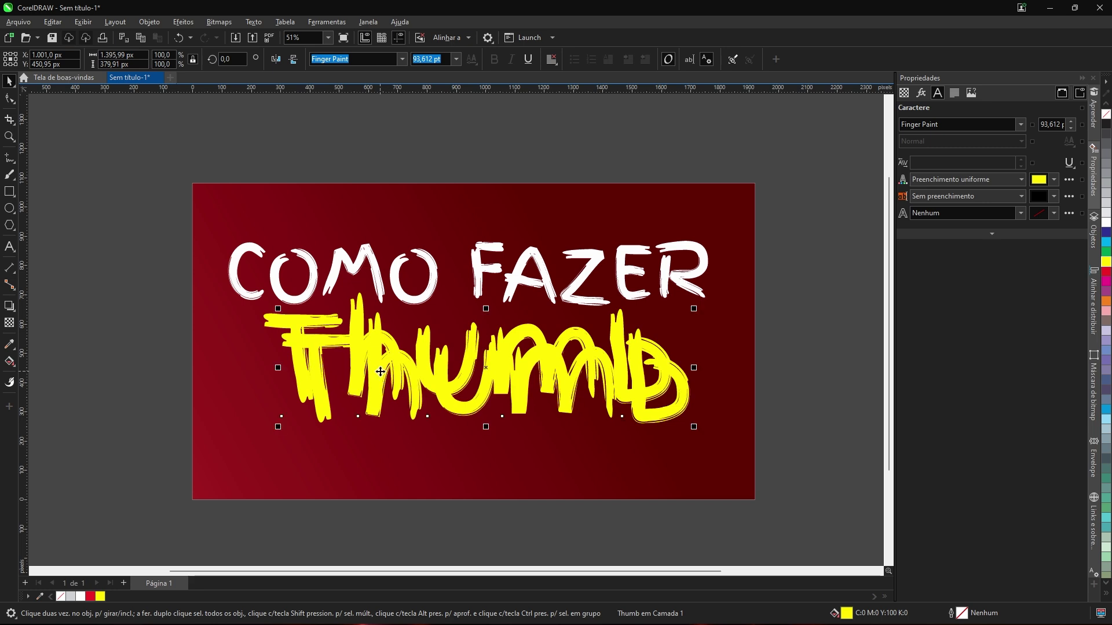
pyautogui.click(81, 597)
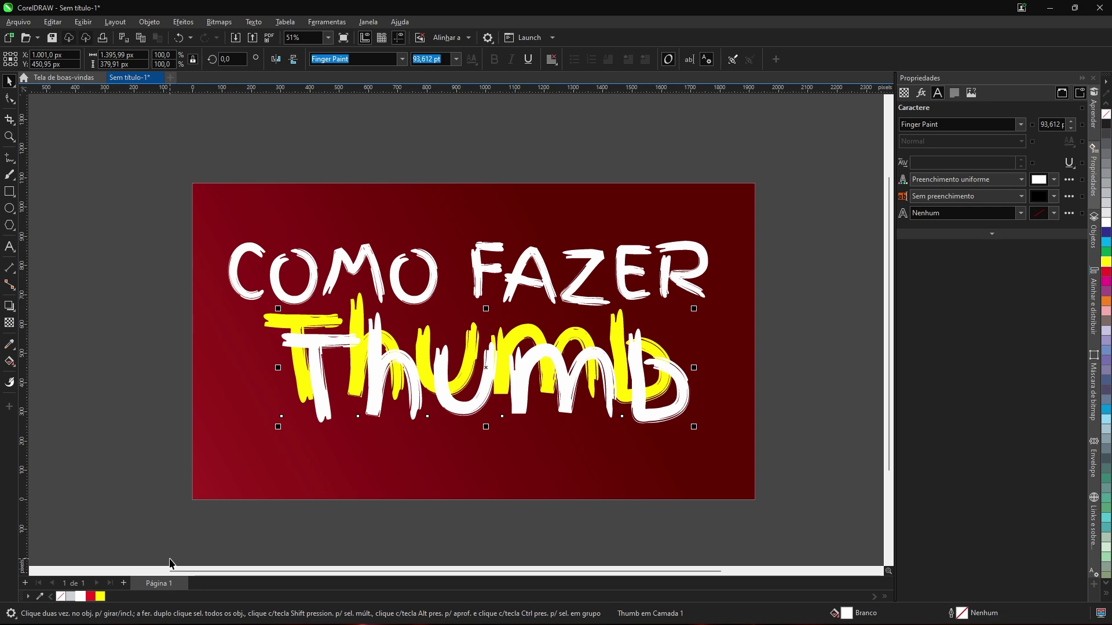
# - Place the white Thumb copy behind the yellow text and move it closer, leaving a small offset down and to the right
pyautogui.hotkey('ctrl', 'pagedown')
pyautogui.scroll(2, 209, 521)
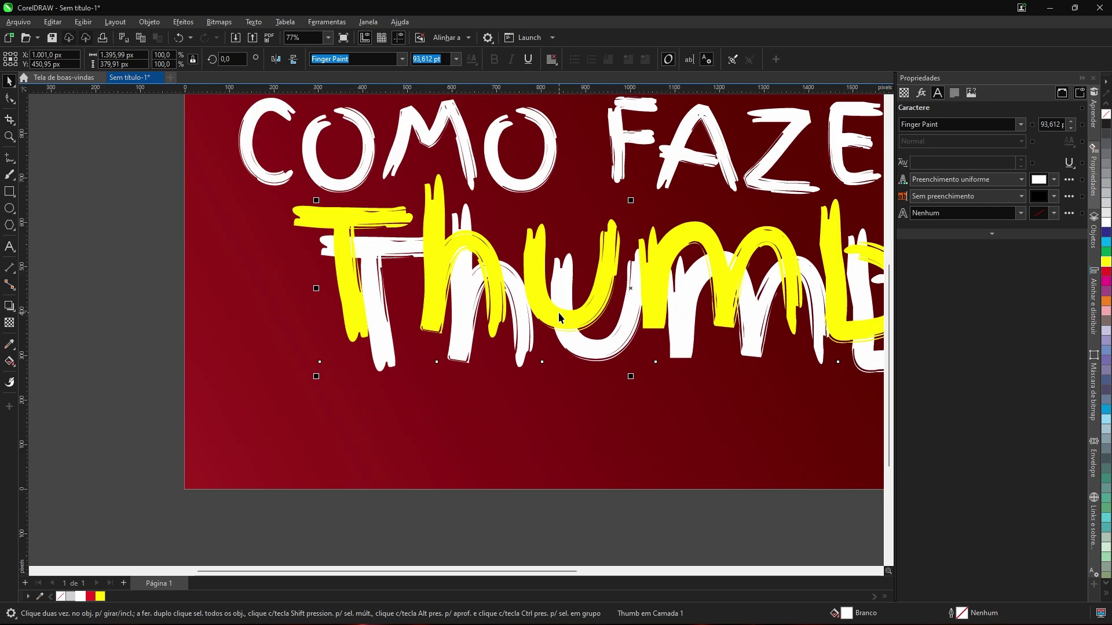
pyautogui.moveTo(532, 328); pyautogui.dragTo(507, 299)
pyautogui.scroll(2, 508, 296)
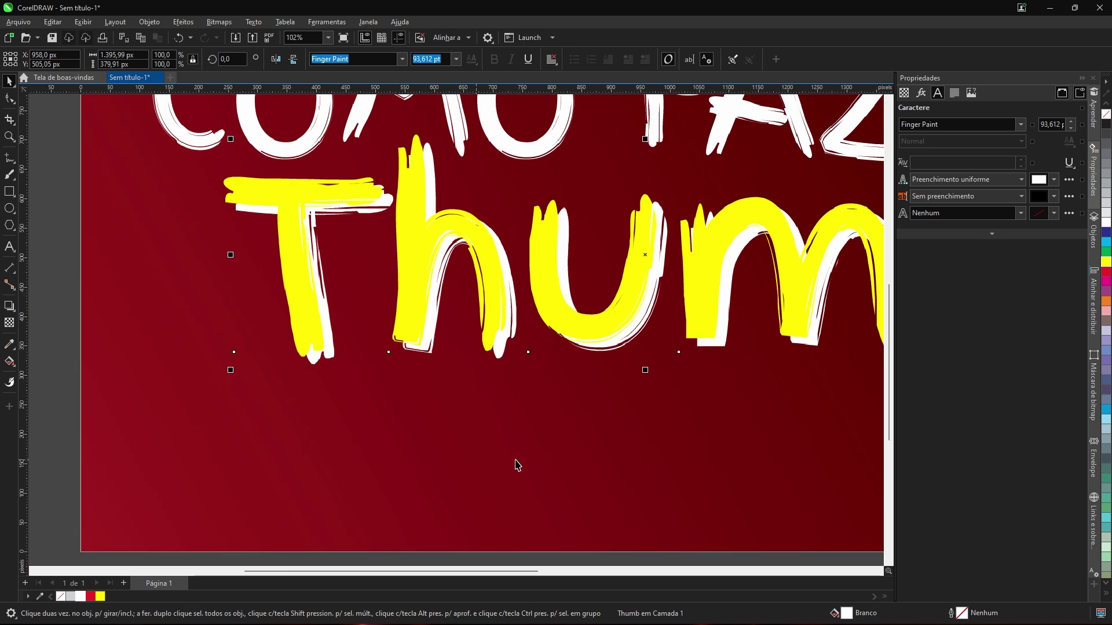
# - Fill the Thumb copy behind the yellow text with black
pyautogui.click(1106, 128)
pyautogui.scroll(-4, 471, 367)
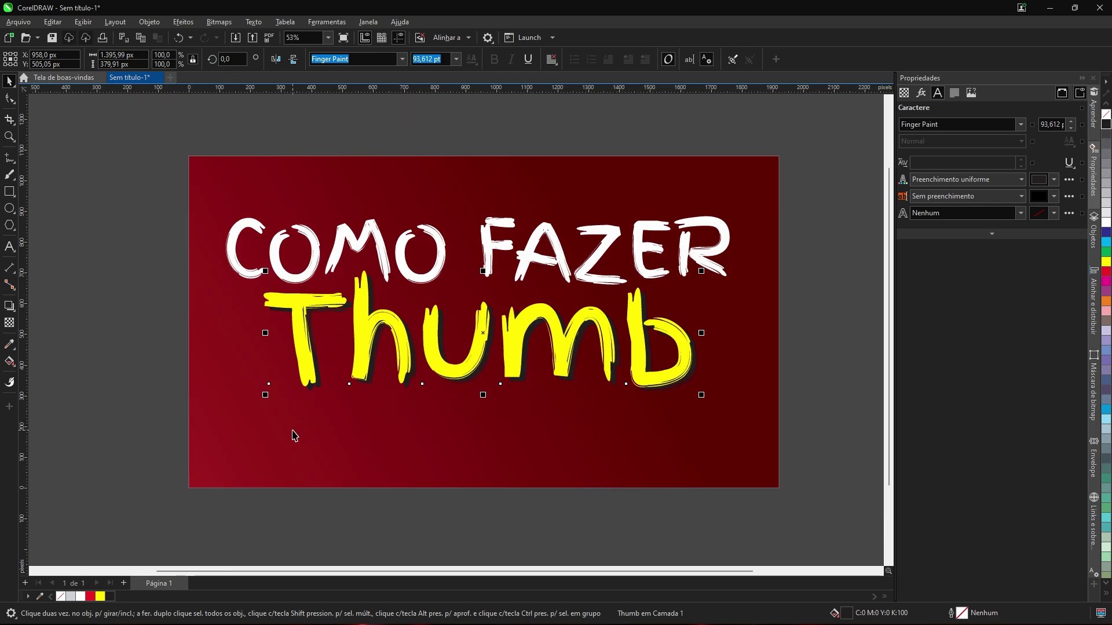
pyautogui.scroll(1, 206, 324)
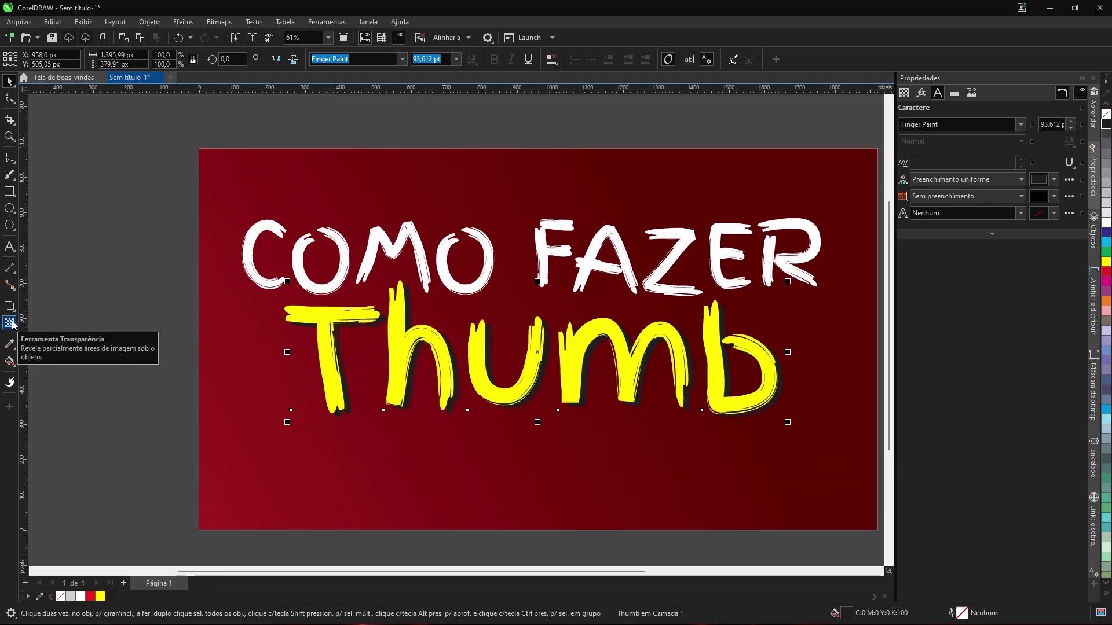
pyautogui.click(9, 323)
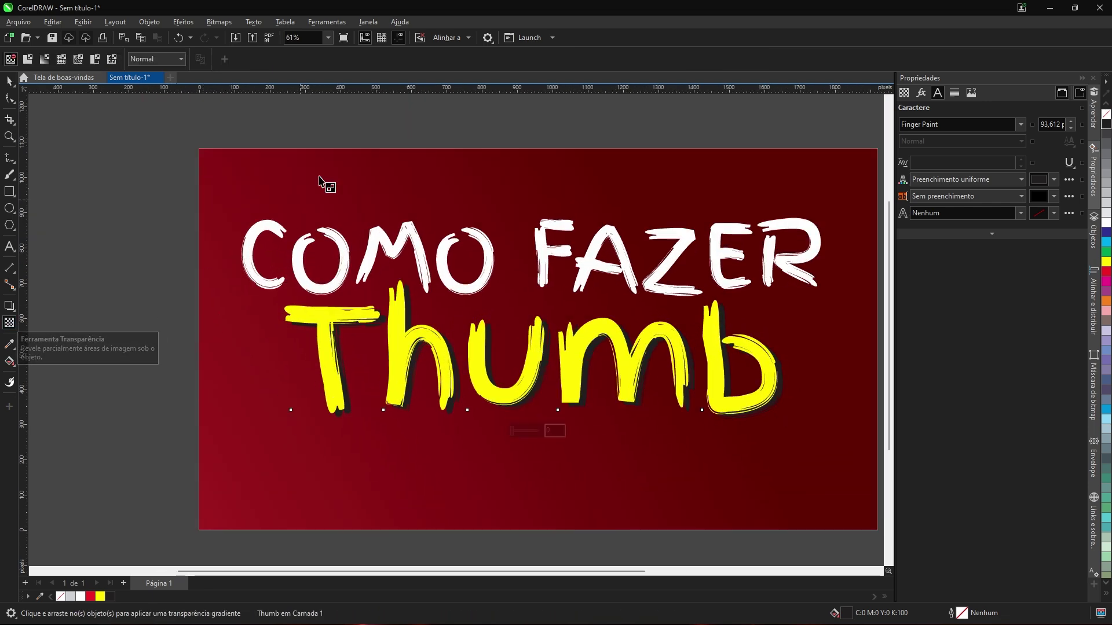
pyautogui.click(10, 81)
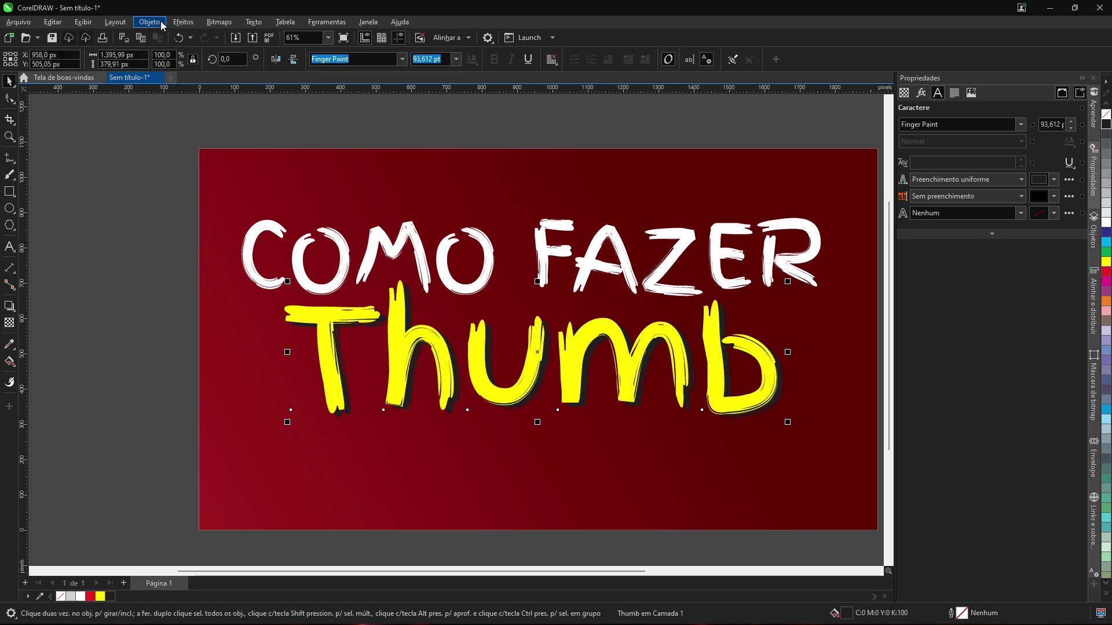
# - Apply the radial blur effect (Desfocagem radial) to the black Thumb copy with a degree of 6
pyautogui.click(183, 22)
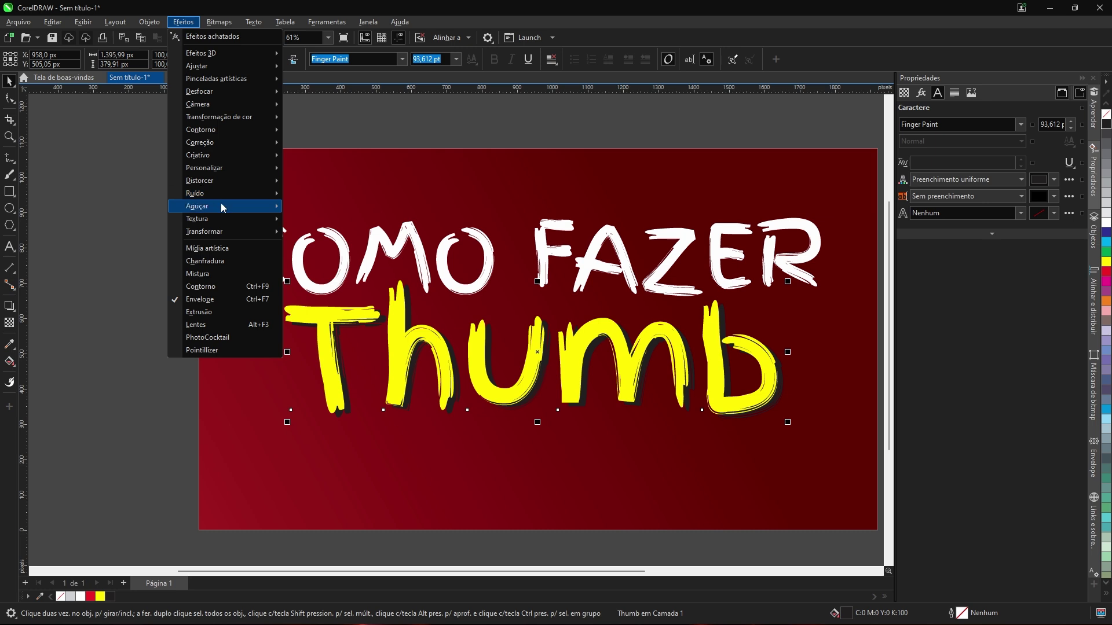
pyautogui.moveTo(222, 207)
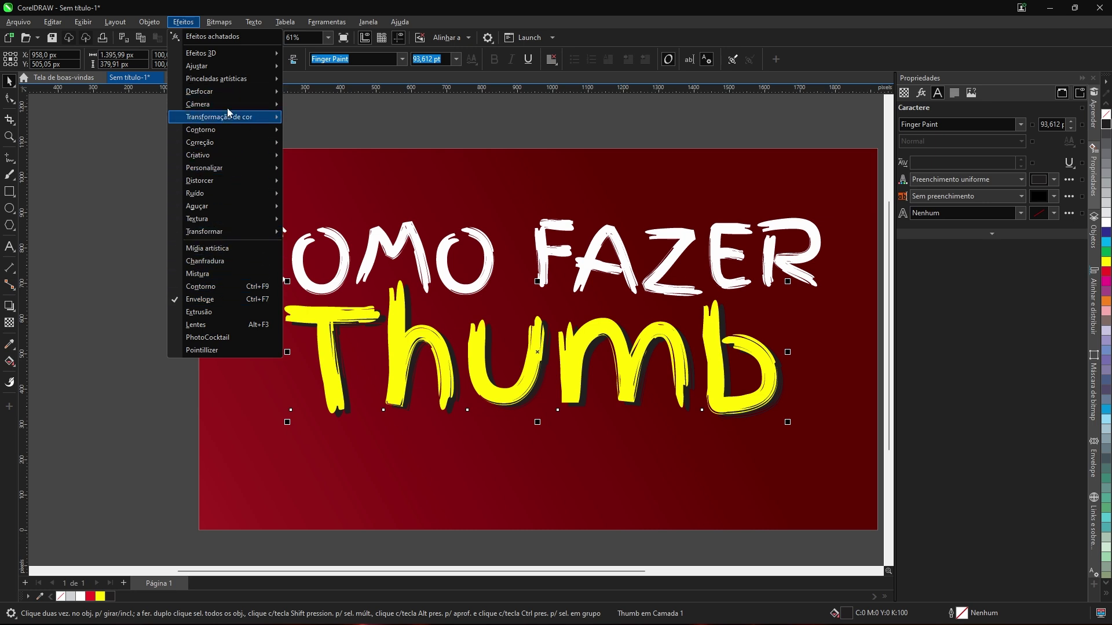
pyautogui.moveTo(261, 94)
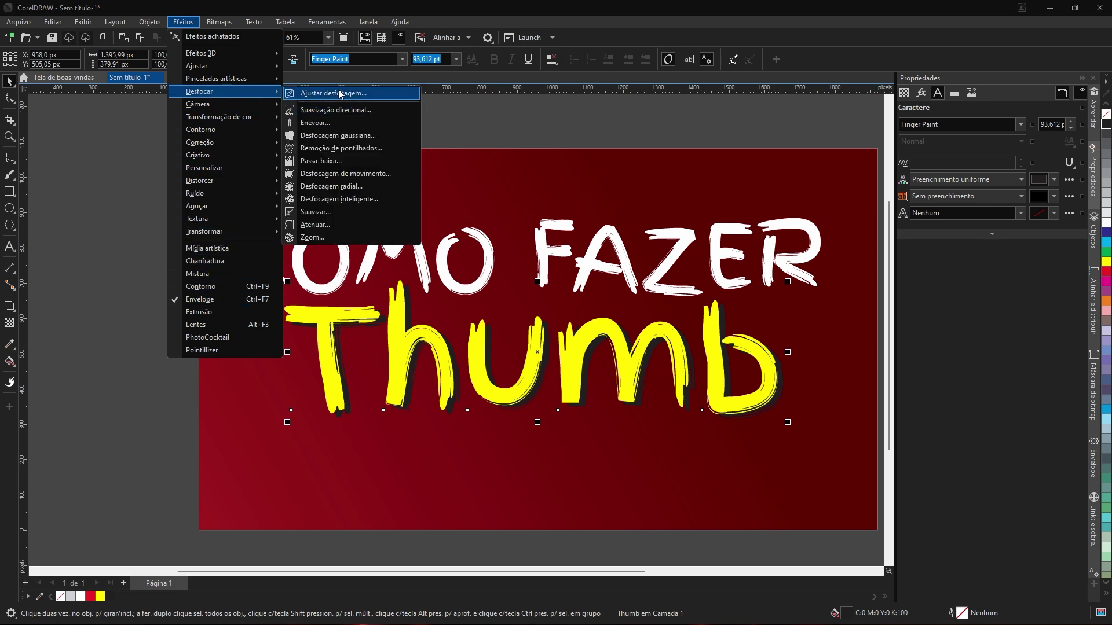
pyautogui.click(351, 188)
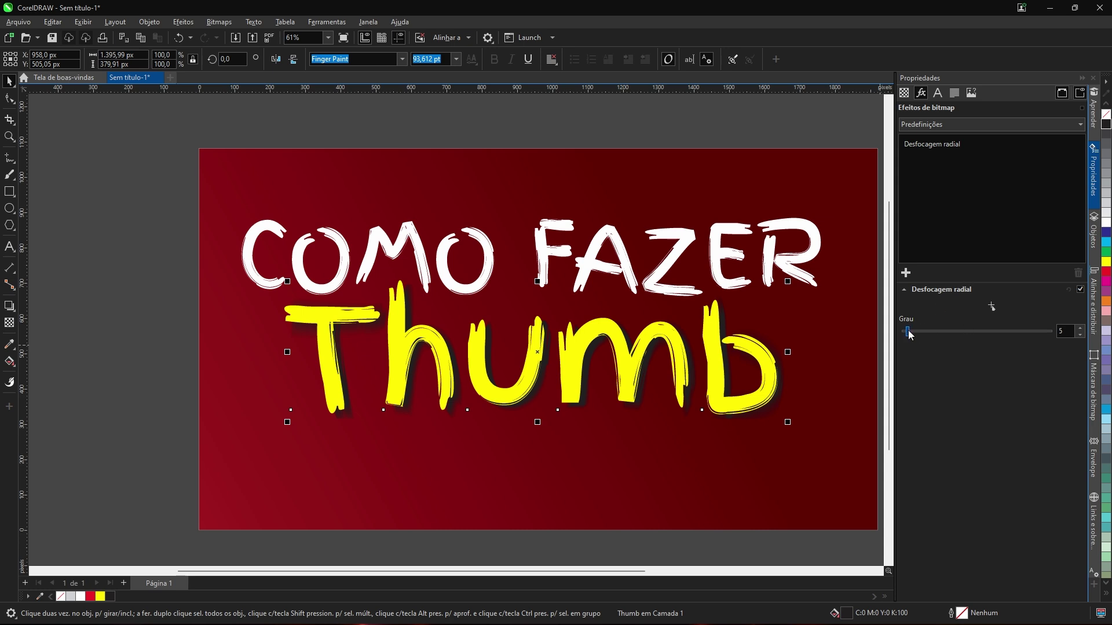
pyautogui.click(939, 331)
pyautogui.moveTo(939, 331); pyautogui.dragTo(918, 331)
pyautogui.click(1066, 332)
pyautogui.click(9, 81)
pyautogui.scroll(-1, 355, 338)
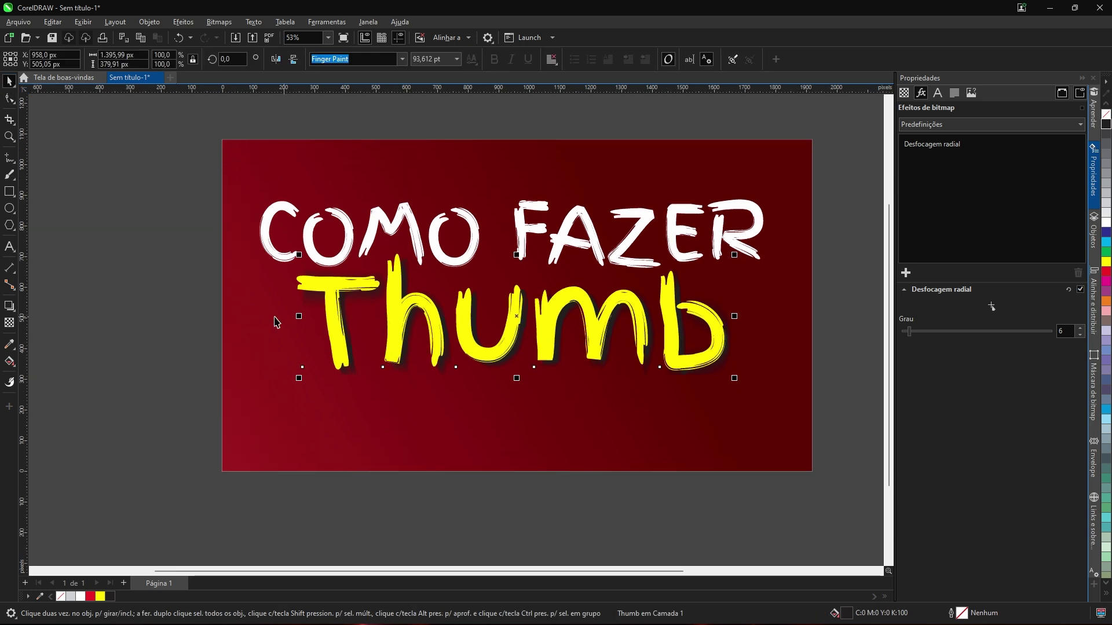
pyautogui.click(127, 408)
# - Draw an ellipse of about 1802 × 1112 px over the page's lower left, filled with white and without an outline
pyautogui.click(16, 209)
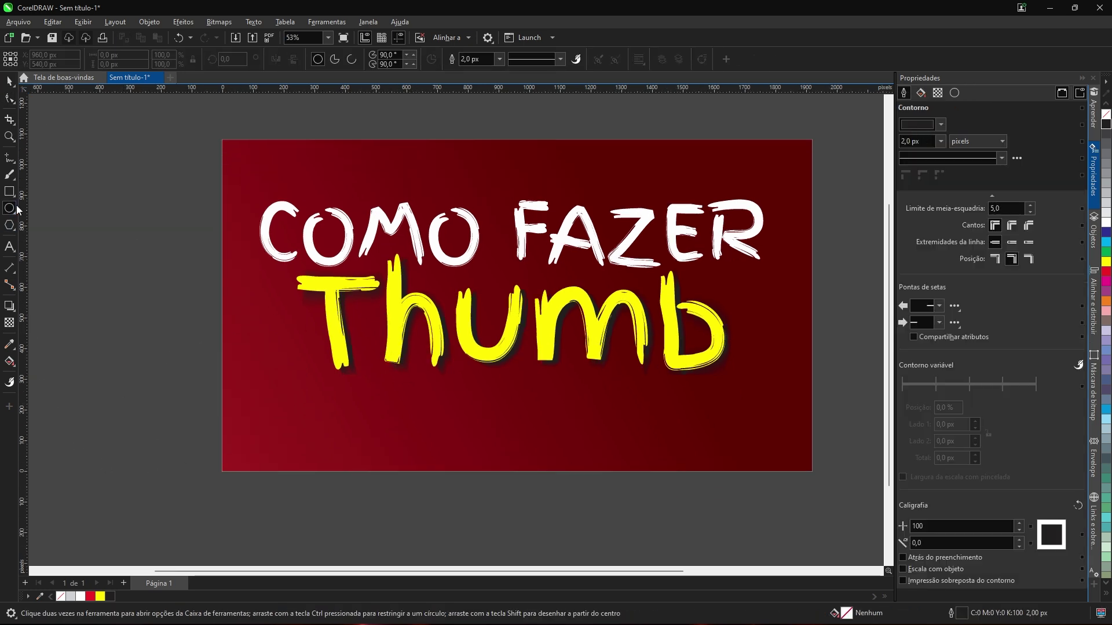
pyautogui.scroll(-1, 85, 218)
pyautogui.moveTo(181, 235); pyautogui.dragTo(604, 497)
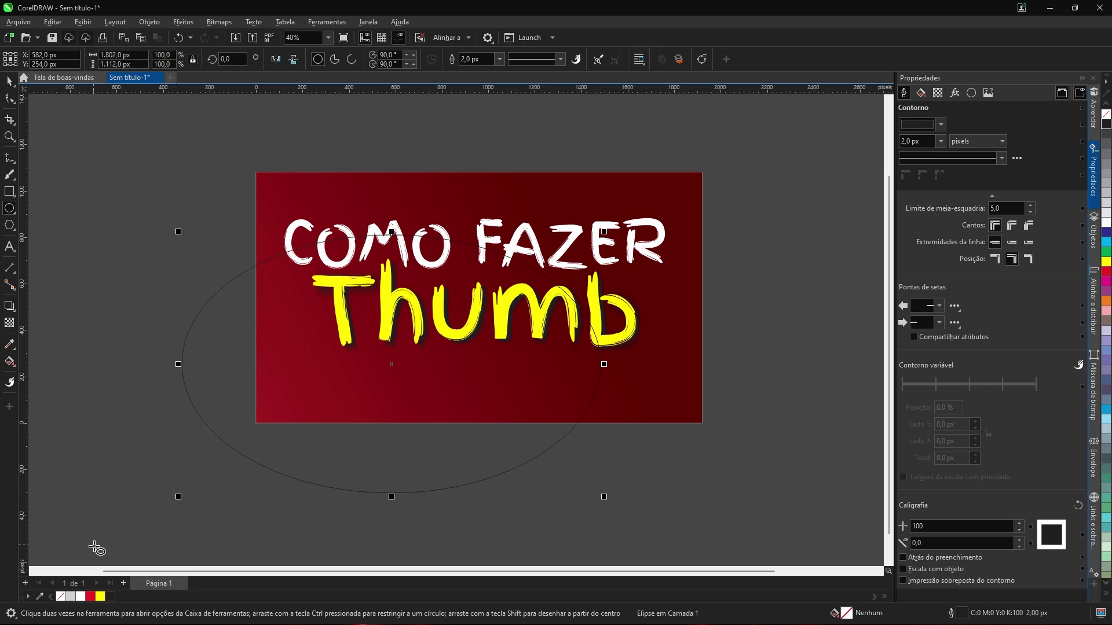
pyautogui.click(81, 597)
pyautogui.rightClick(61, 597)
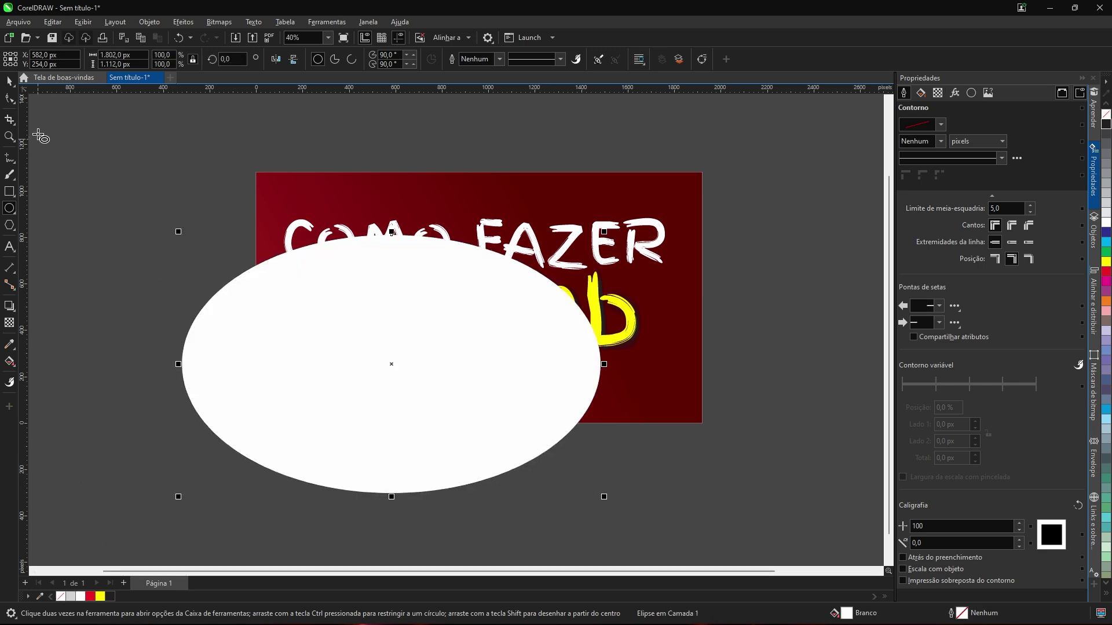
# - Apply a linear gradient transparency to the white ellipse, fading from its upper right to its lower left
pyautogui.click(9, 322)
pyautogui.moveTo(560, 235); pyautogui.dragTo(245, 429)
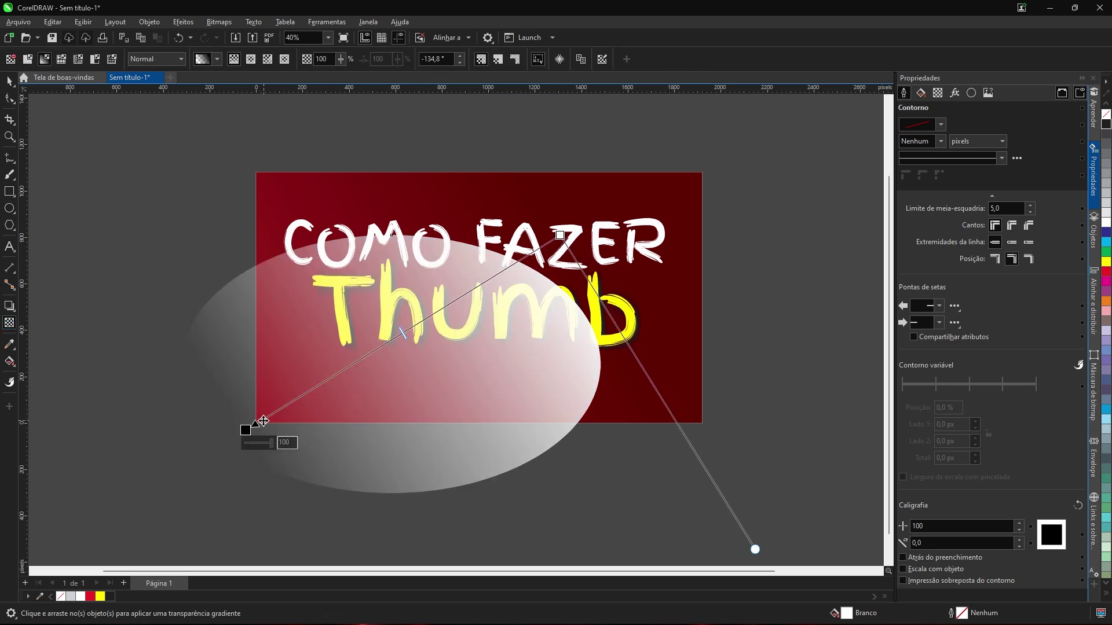
pyautogui.moveTo(245, 432); pyautogui.dragTo(194, 468)
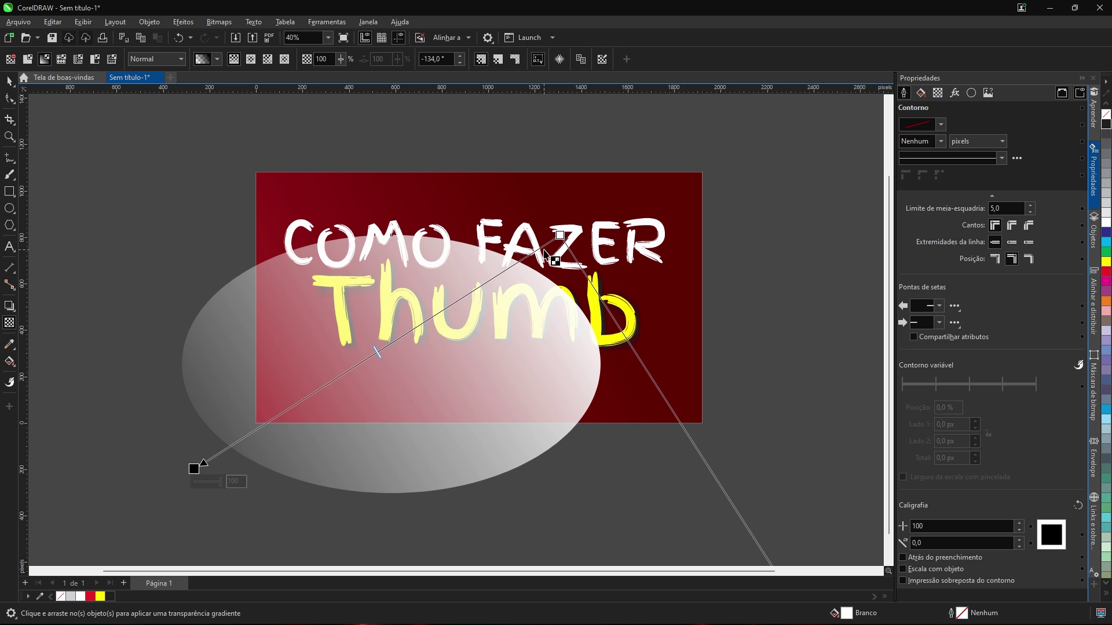
pyautogui.moveTo(560, 234)
pyautogui.mouseDown()
pyautogui.moveTo(480, 296)
pyautogui.moveTo(565, 229)
pyautogui.moveTo(557, 236)
pyautogui.mouseUp()
pyautogui.moveTo(194, 468); pyautogui.dragTo(257, 423)
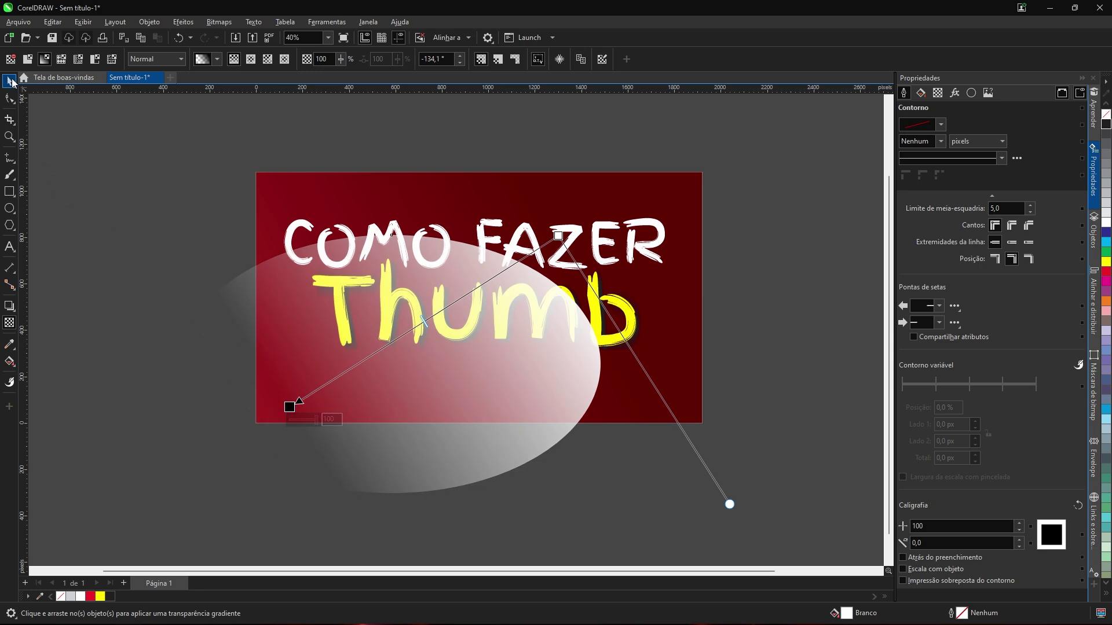
# - Rotate the ellipse to about 190.6°, then enlarge it to about 2082 × 1334 px and move it over the page's lower centre
pyautogui.click(9, 81)
pyautogui.click(507, 324)
pyautogui.moveTo(607, 232); pyautogui.dragTo(315, 434)
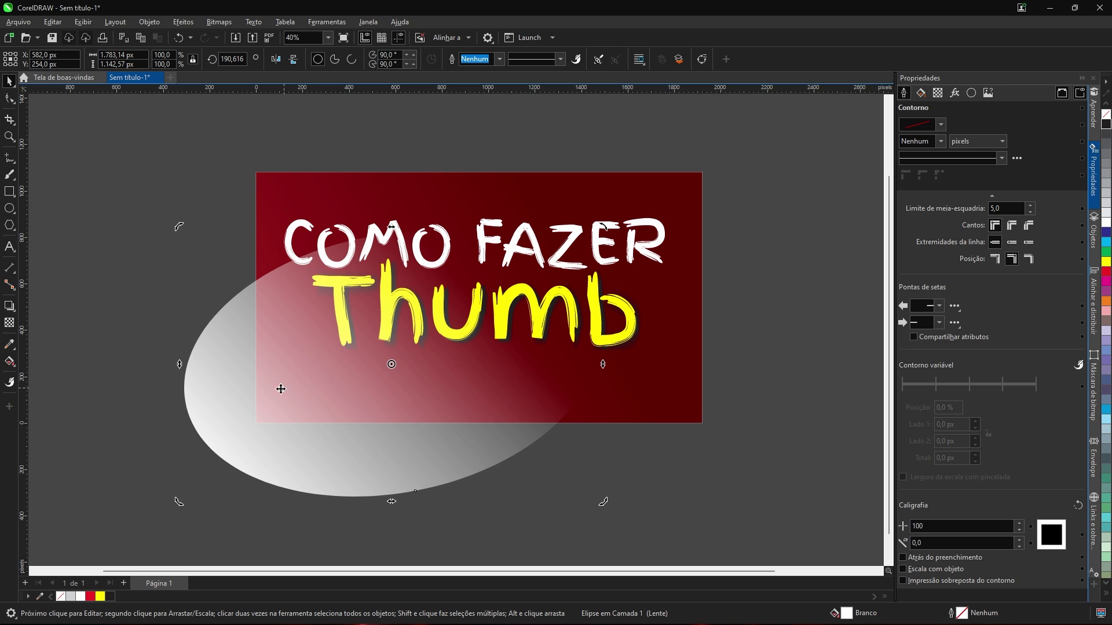
pyautogui.moveTo(281, 390); pyautogui.dragTo(322, 360)
pyautogui.moveTo(643, 198); pyautogui.dragTo(677, 239)
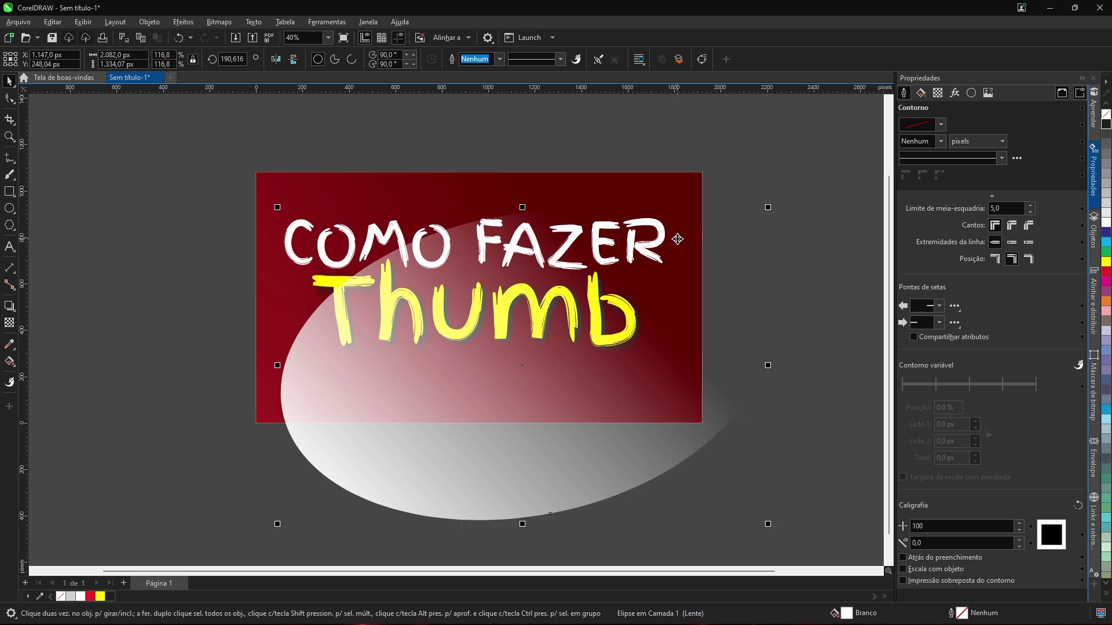
# - Clip the translucent ellipse inside the red background rectangle, behind the title texts
pyautogui.rightClick(731, 384)
pyautogui.click(771, 183)
pyautogui.click(348, 181)
pyautogui.click(161, 462)
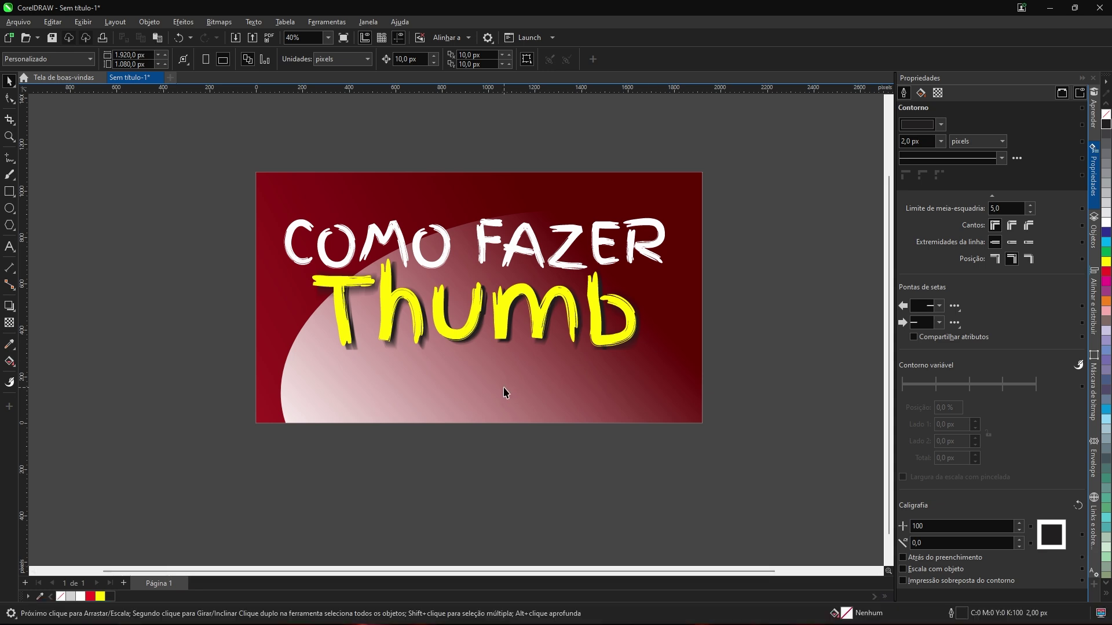
# - Create a black copy of COMO FAZER behind the white letters, offset about 15 px downward
pyautogui.scroll(1, 374, 238)
pyautogui.click(373, 237)
pyautogui.scroll(5, 373, 238)
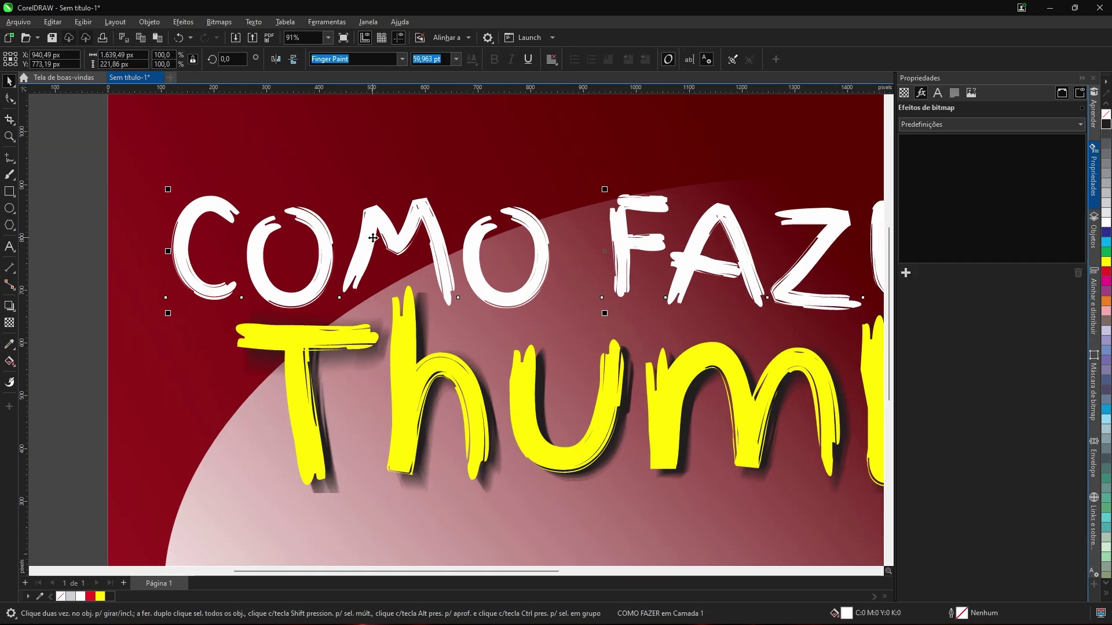
pyautogui.moveTo(364, 238); pyautogui.dragTo(386, 239)
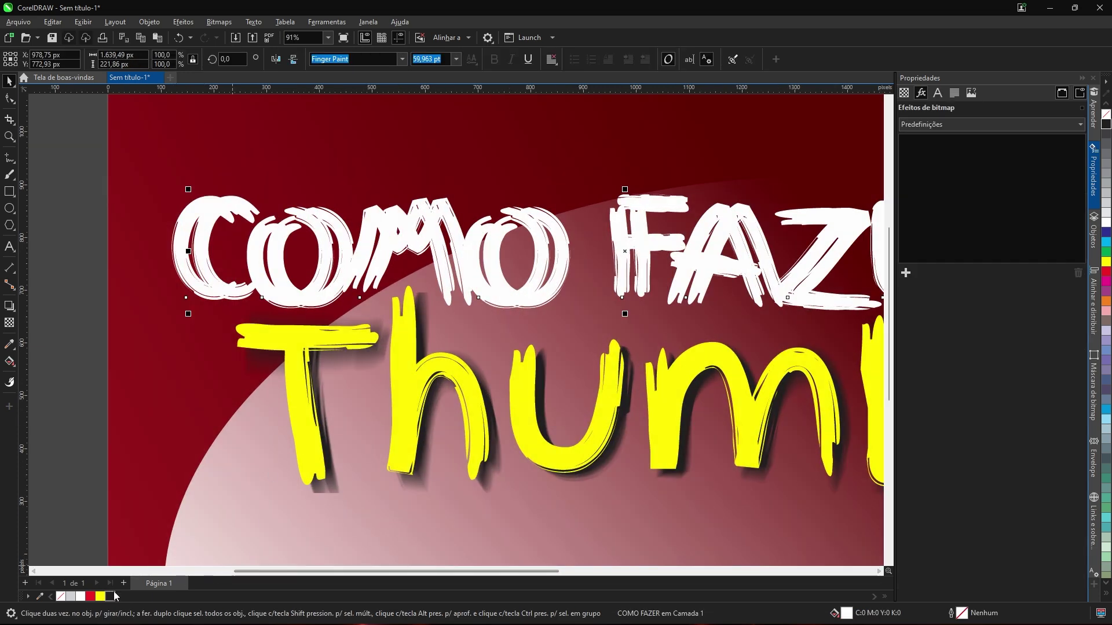
pyautogui.click(114, 596)
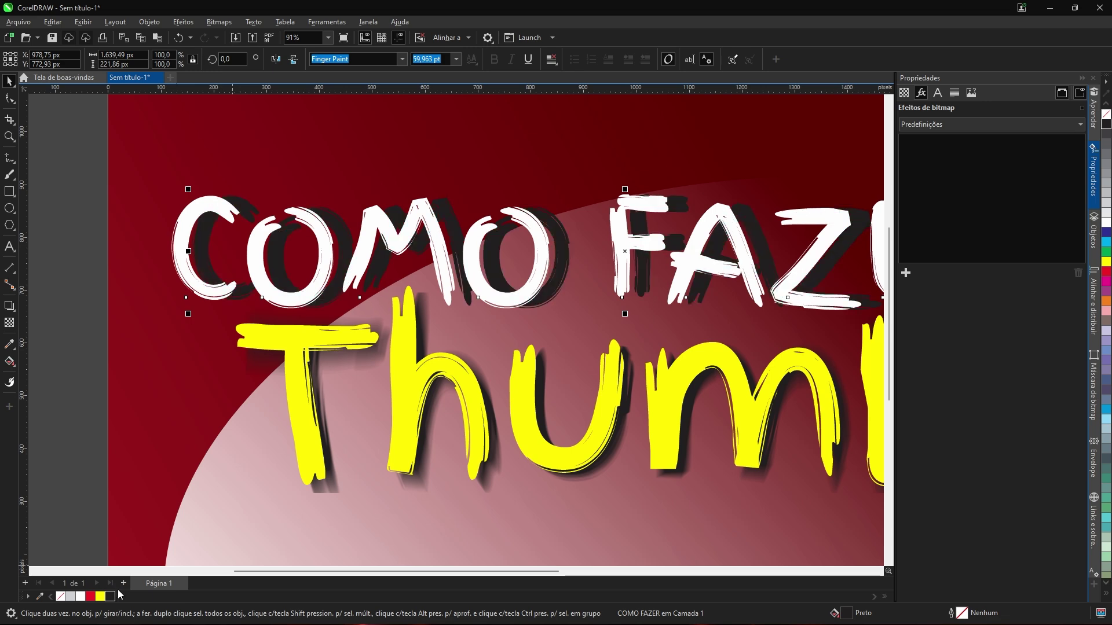
pyautogui.scroll(2, 538, 339)
pyautogui.moveTo(613, 206); pyautogui.dragTo(588, 217)
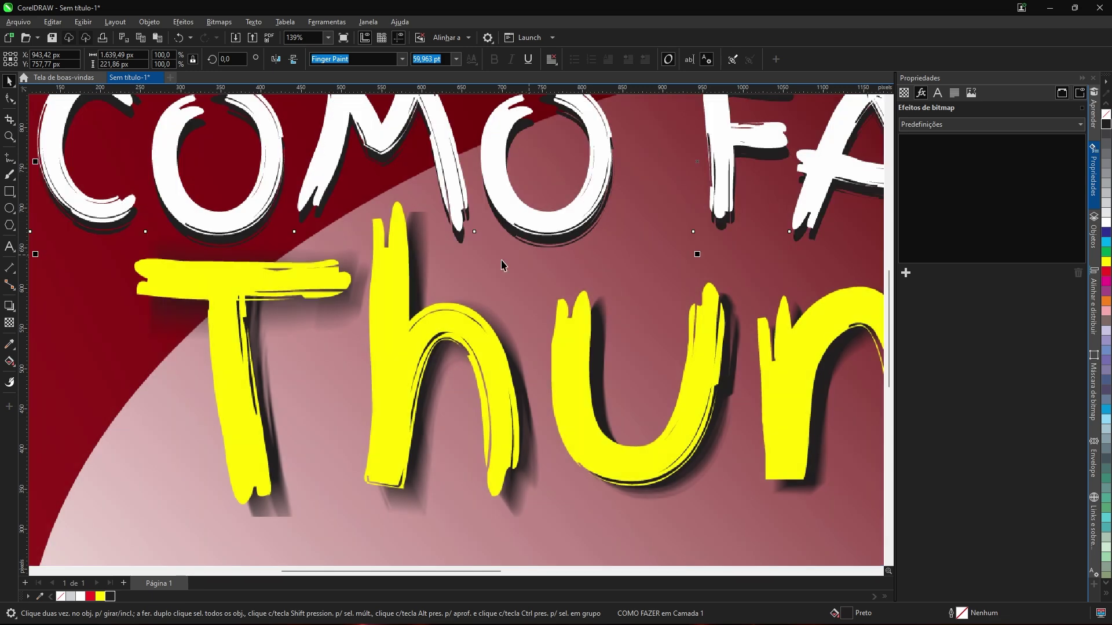
pyautogui.click(147, 23)
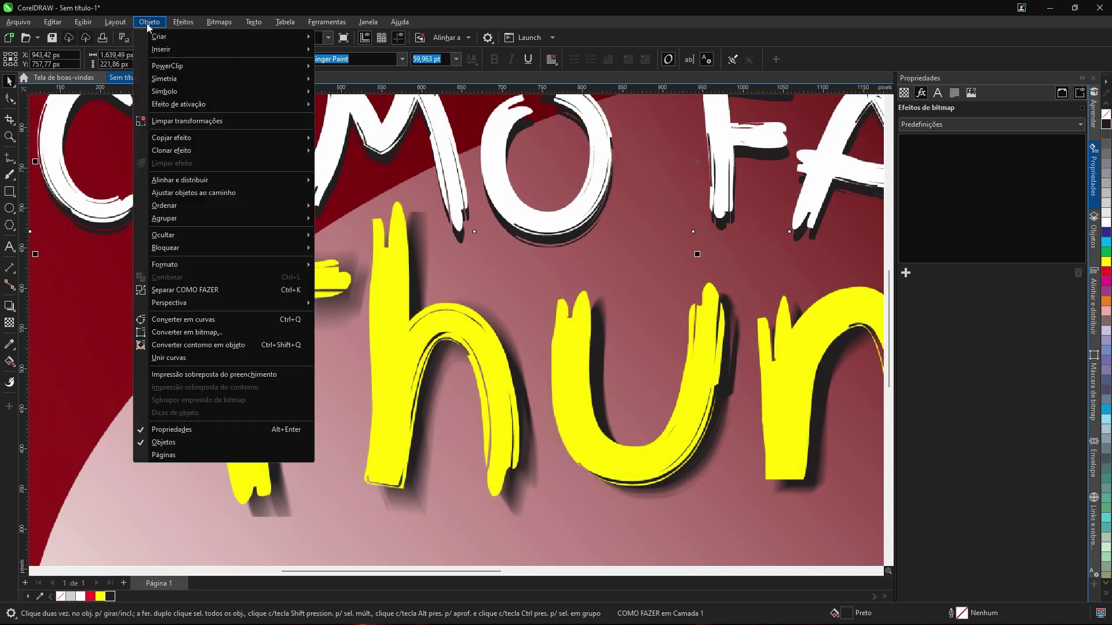
pyautogui.moveTo(191, 26)
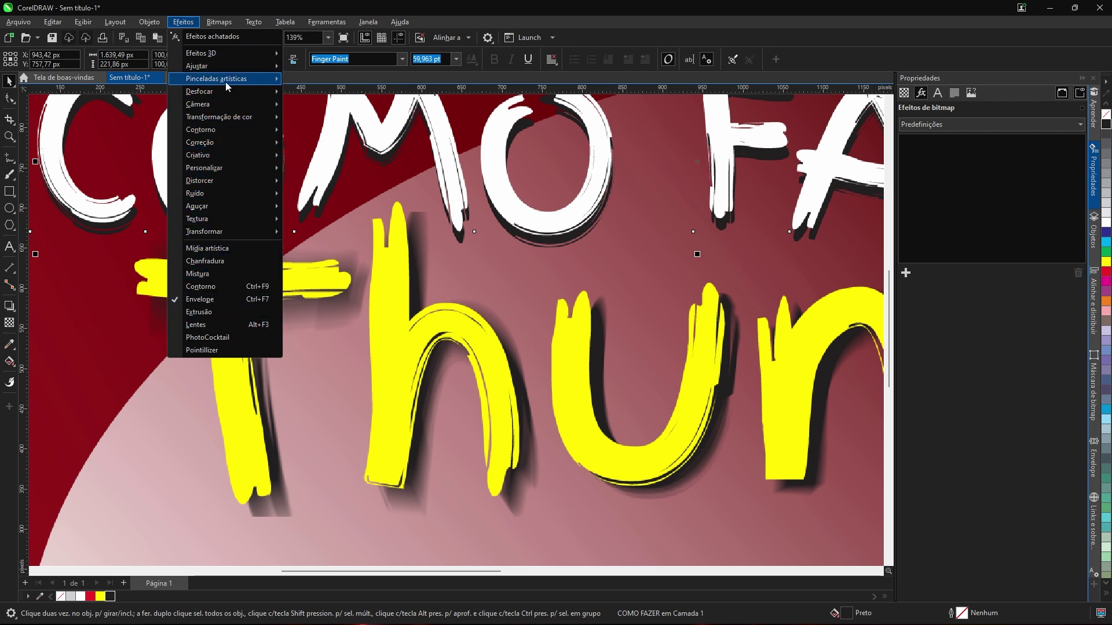
pyautogui.moveTo(227, 185)
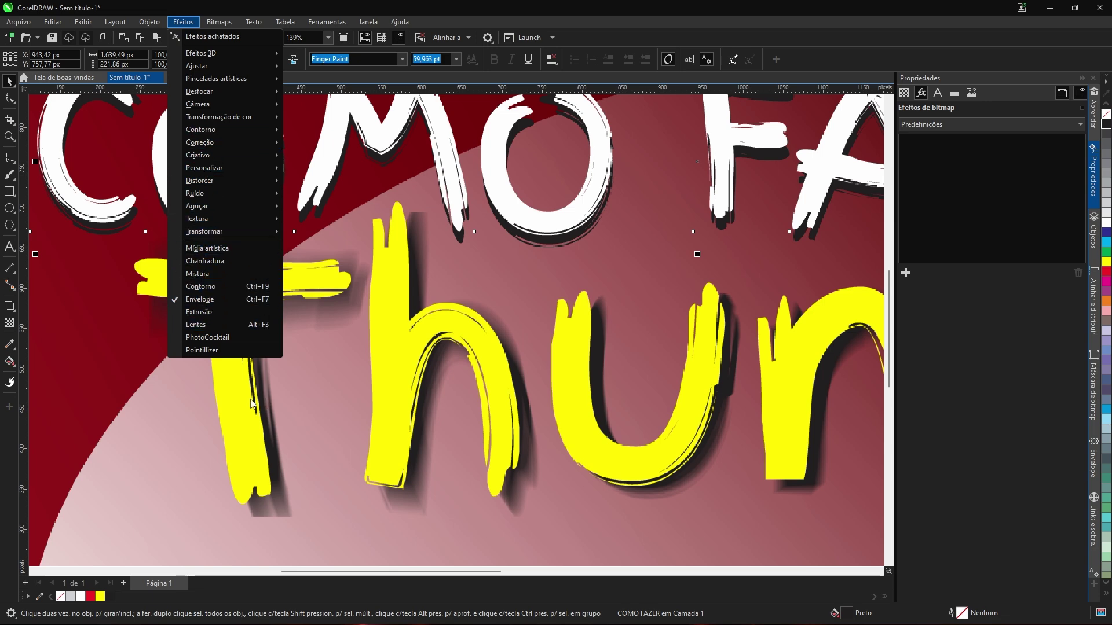
pyautogui.click(232, 399)
# - Apply a radial blur of degree 6 to the black COMO FAZER copy behind the white letters
pyautogui.scroll(-2, 252, 393)
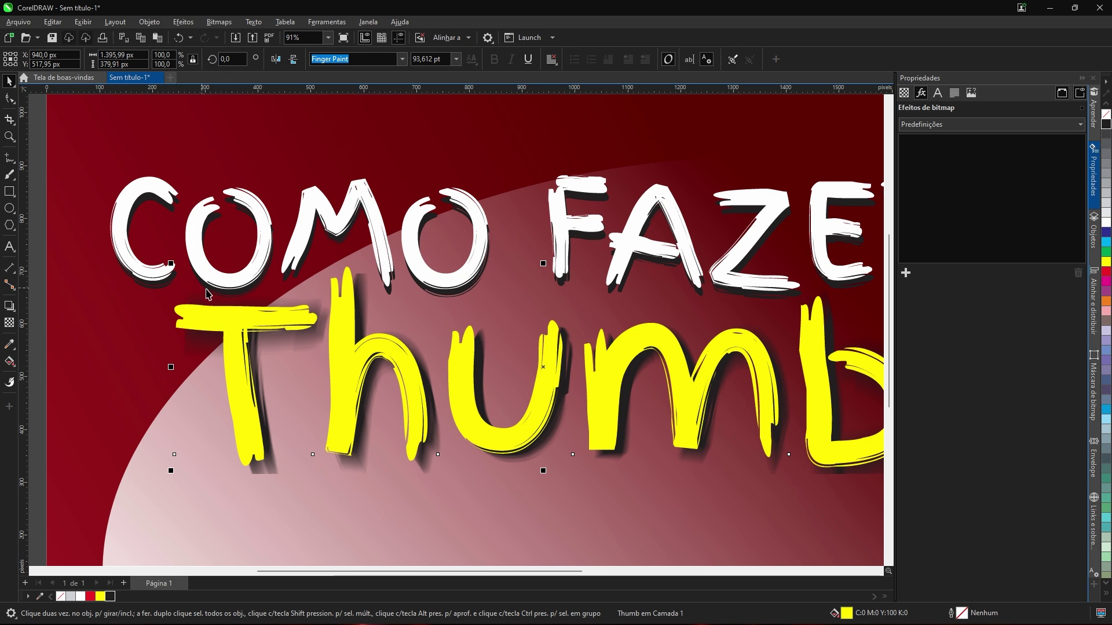
pyautogui.click(230, 293)
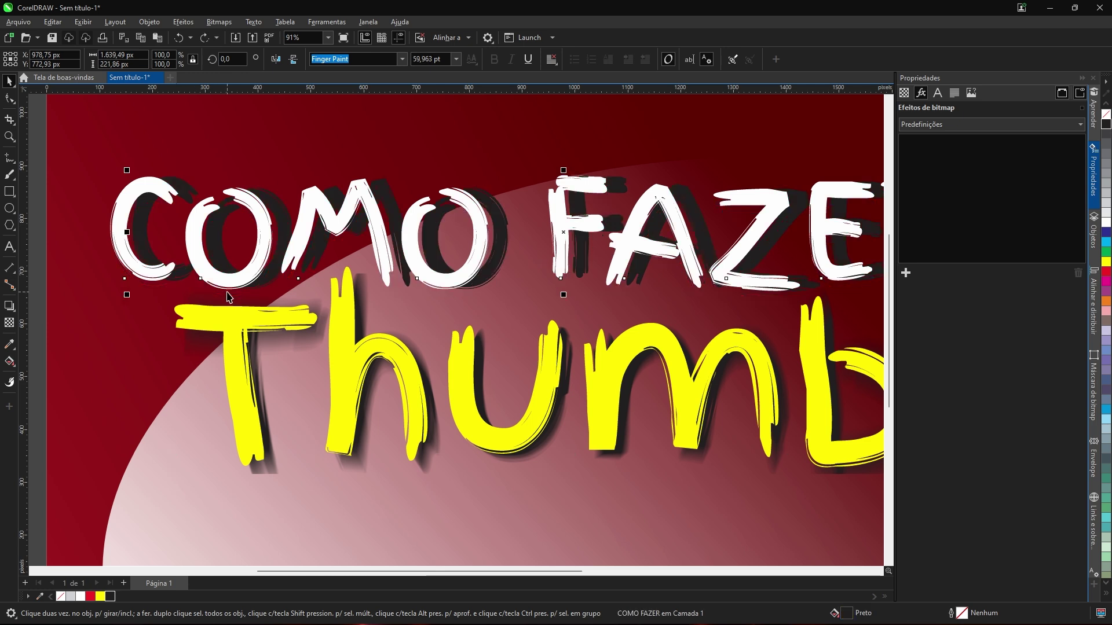
pyautogui.click(184, 23)
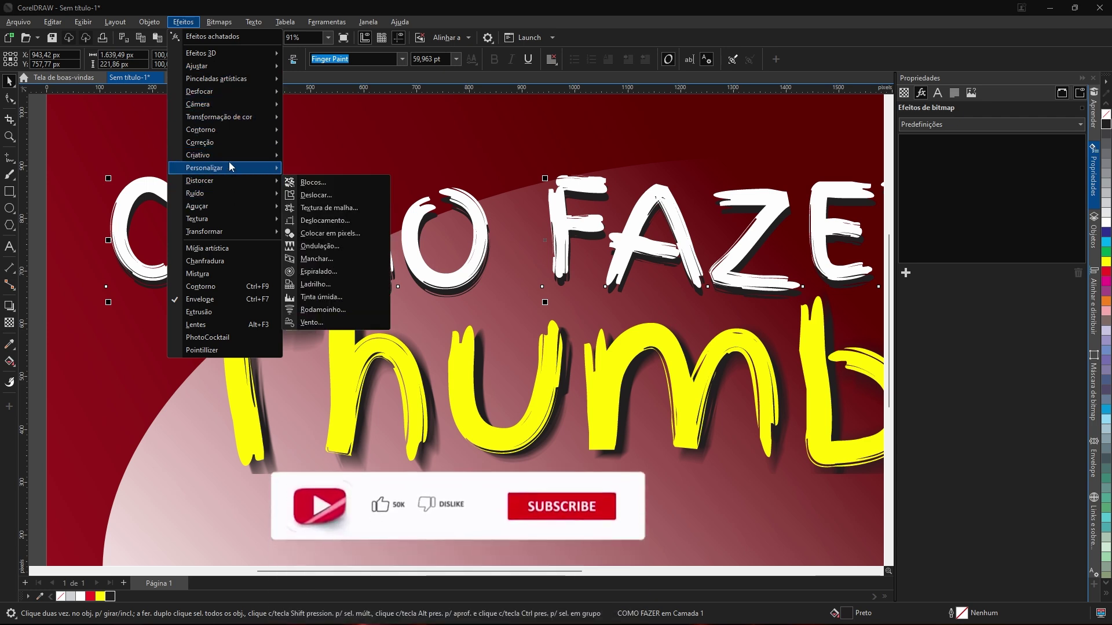
pyautogui.moveTo(233, 93)
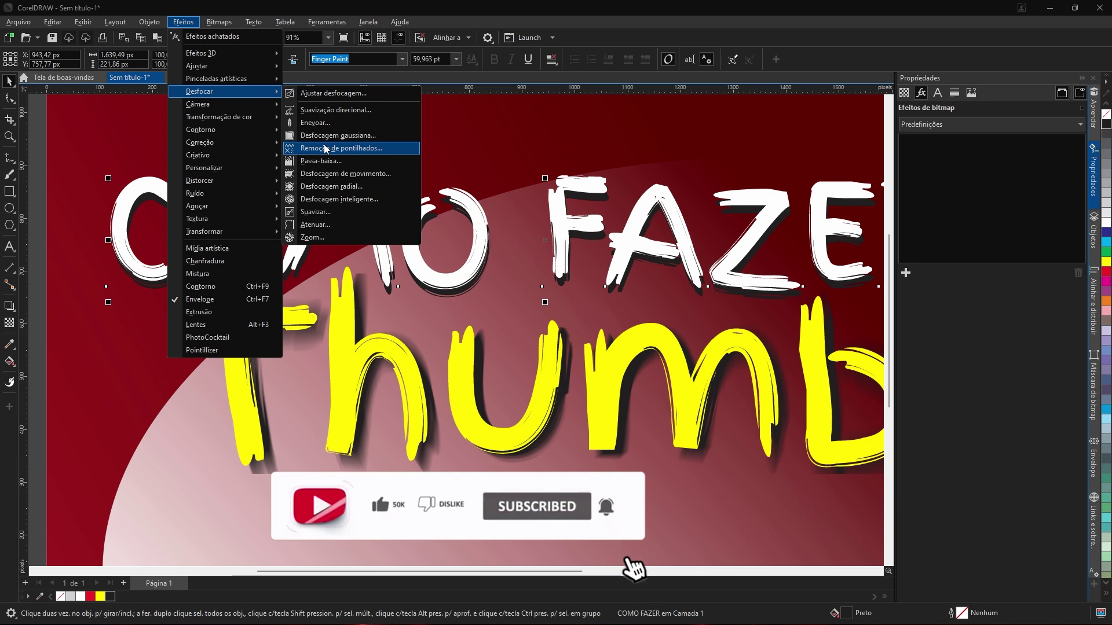
pyautogui.click(336, 285)
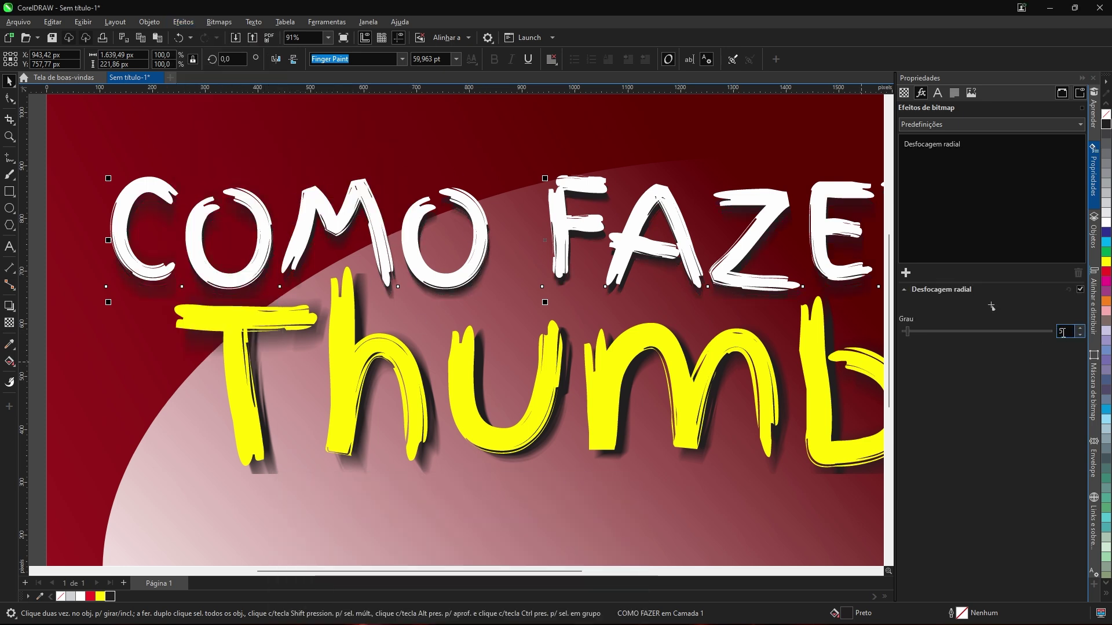
pyautogui.press('F3')
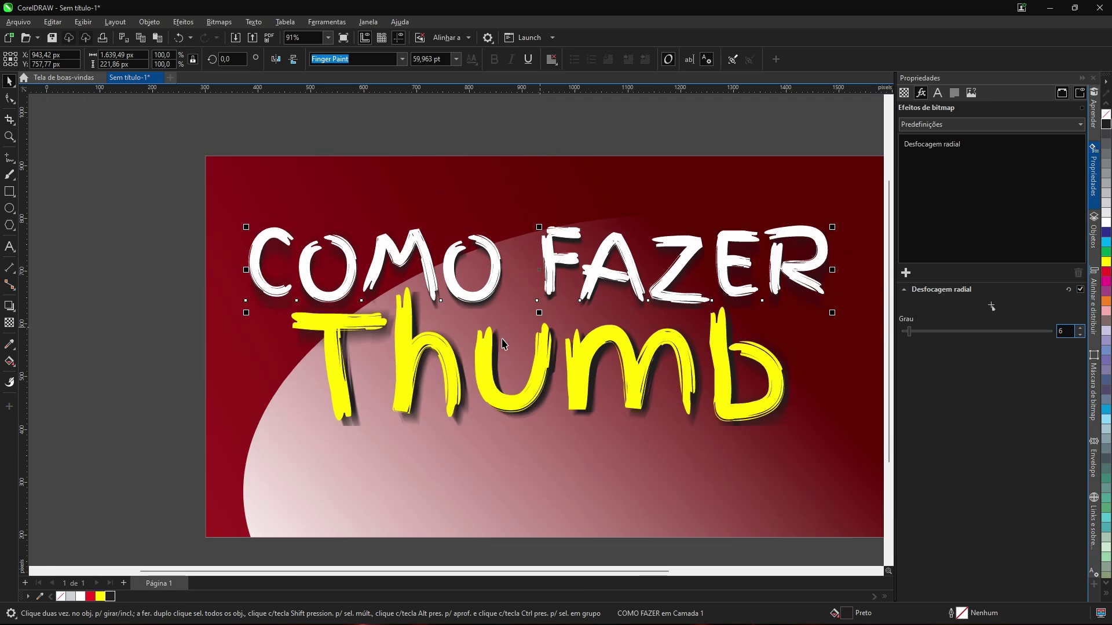
pyautogui.click(124, 268)
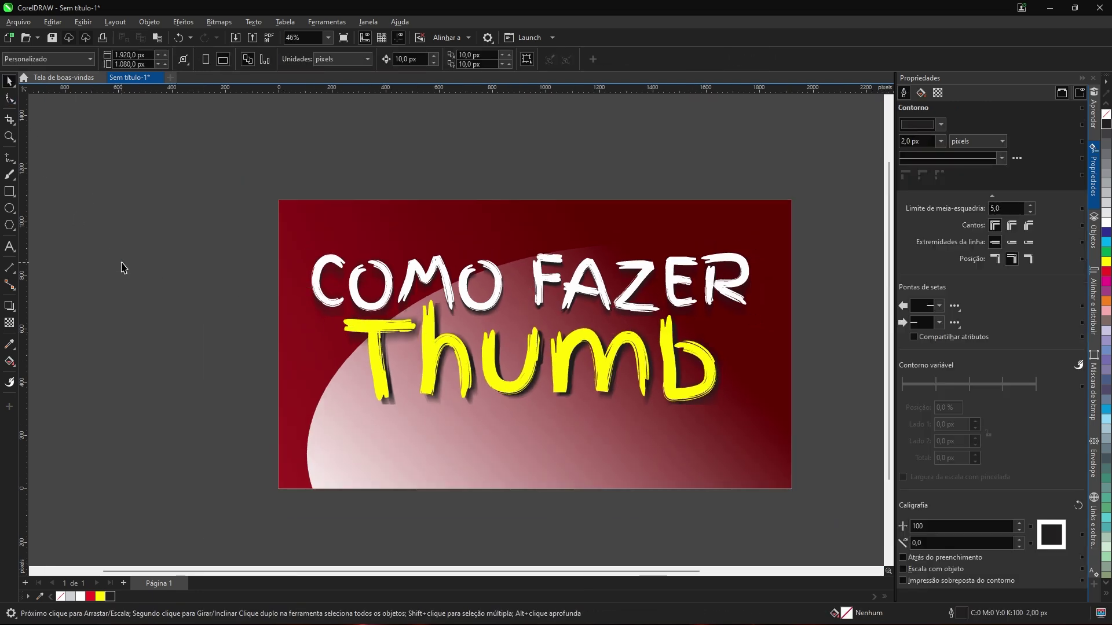
pyautogui.hotkey('shift', 'F4')
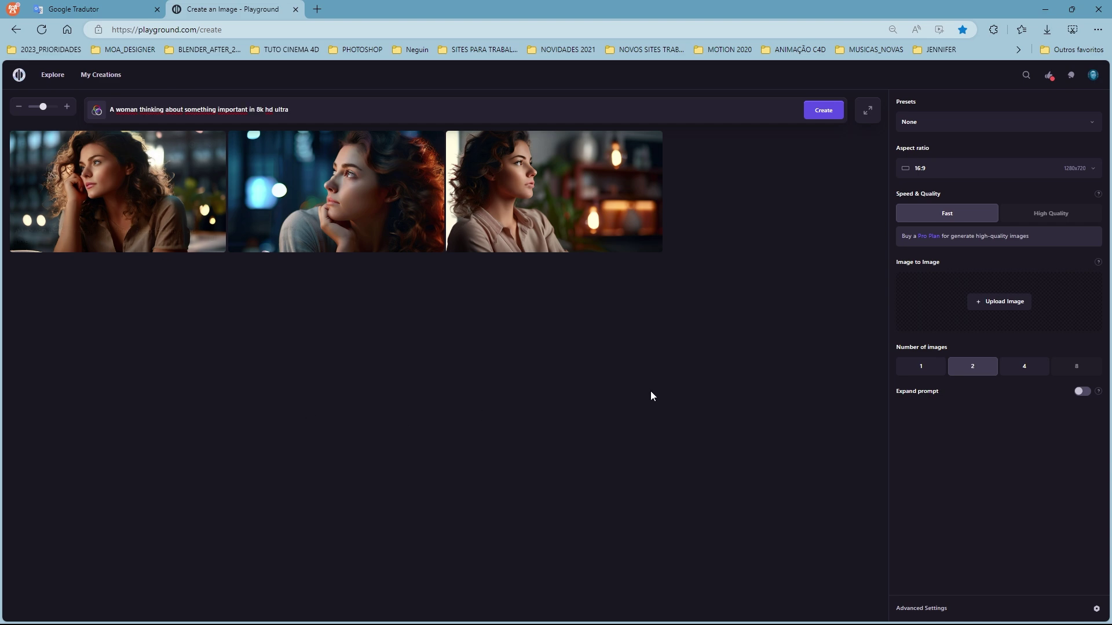
# - Switch to the Playground page in the browser, enlarge the middle generated image of the woman and save it as 01.jpeg
pyautogui.moveTo(540, 188)
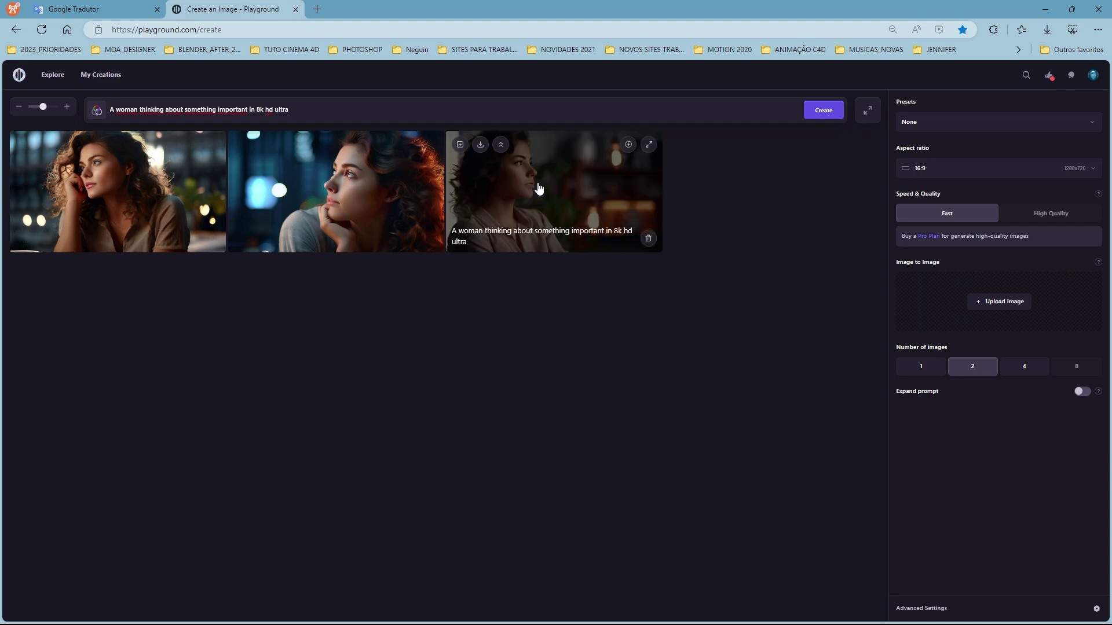
pyautogui.click(380, 159)
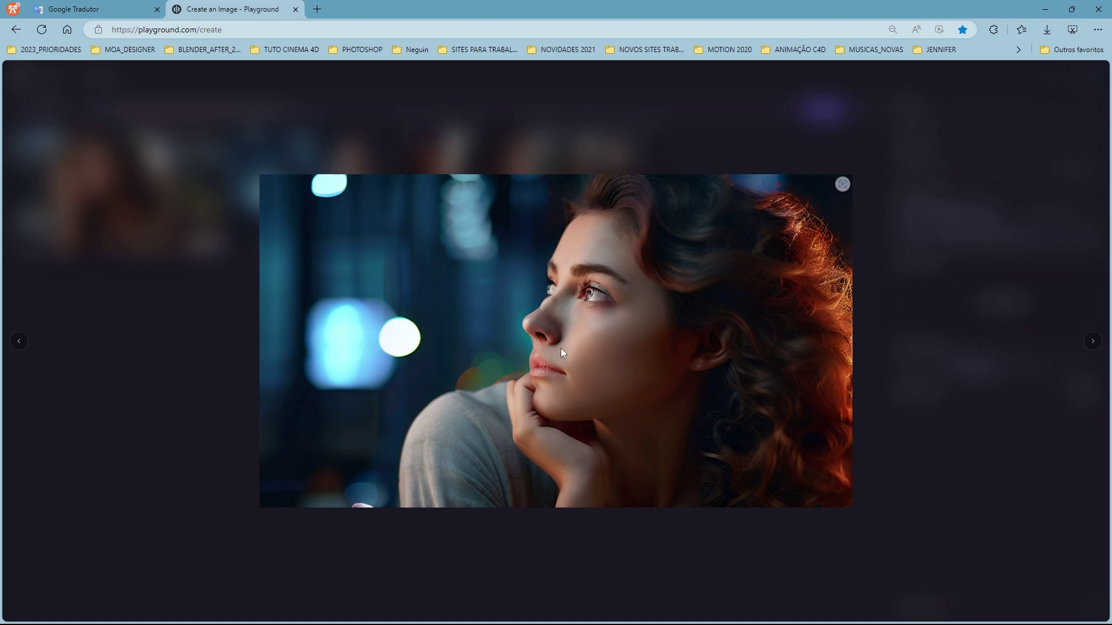
pyautogui.rightClick(461, 255)
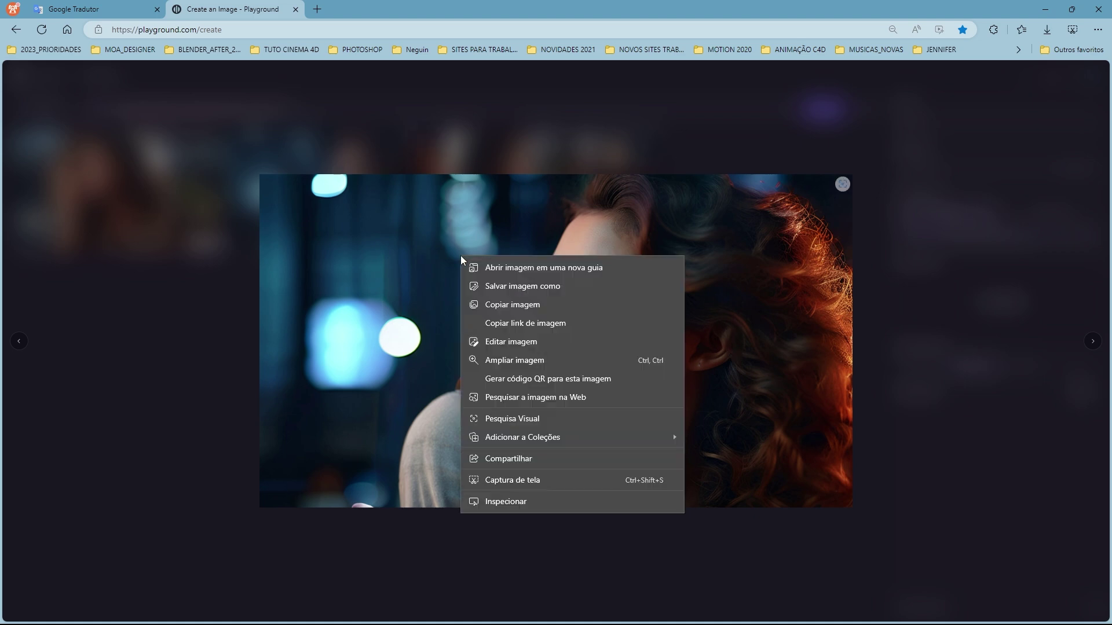
pyautogui.click(524, 289)
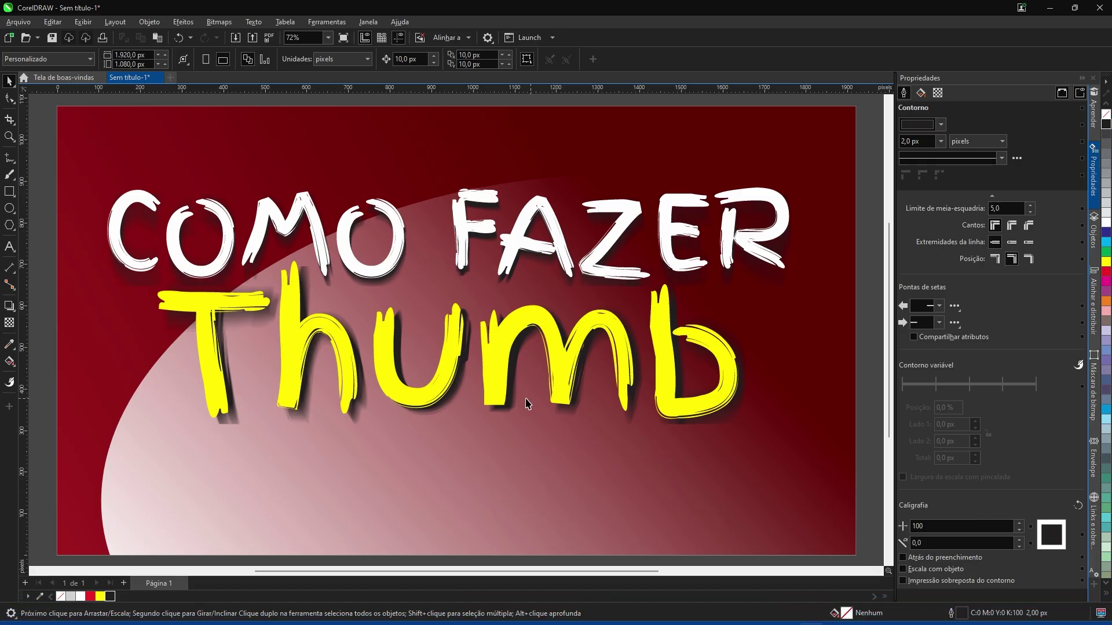
# - Return to CorelDRAW and import 01.jpeg from the desktop folder, centring it on the page
pyautogui.hotkey('ctrl', 'i')
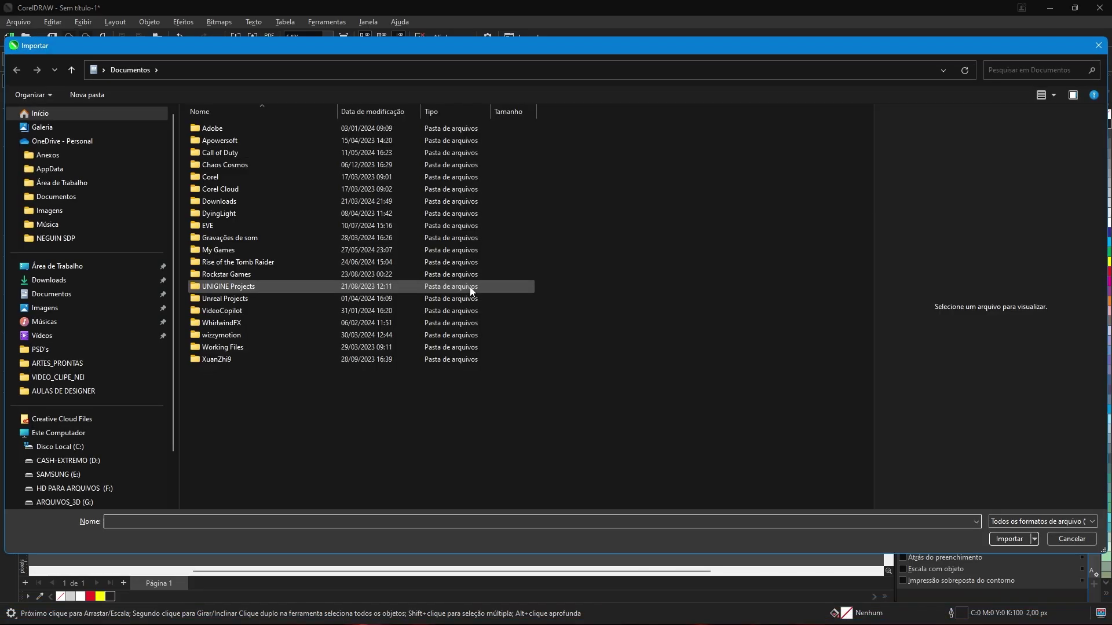
pyautogui.click(83, 268)
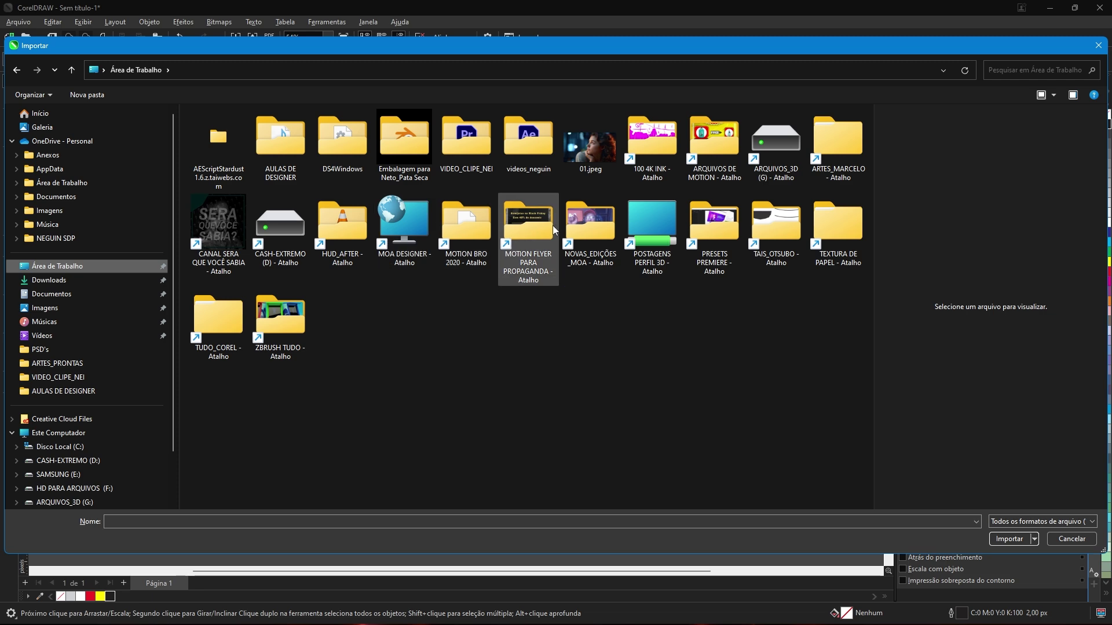
pyautogui.doubleClick(600, 153)
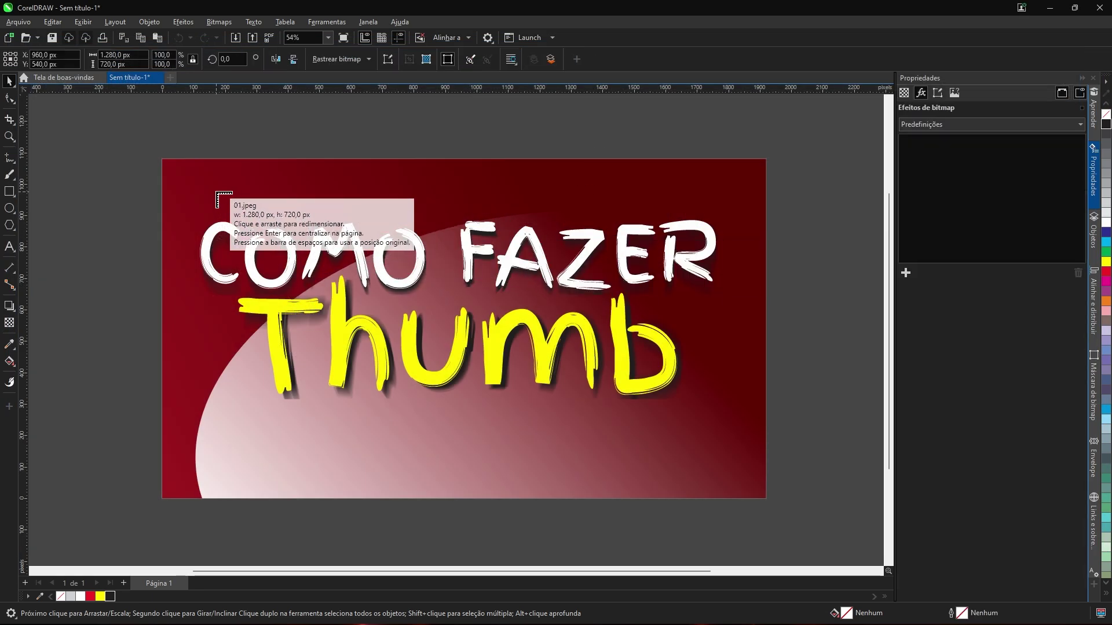
pyautogui.press('Return')
# - Enlarge the woman photo proportionally to about 1958 × 1101 px so that it covers the whole page
pyautogui.moveTo(496, 286); pyautogui.dragTo(399, 231)
pyautogui.moveTo(572, 391); pyautogui.dragTo(770, 498)
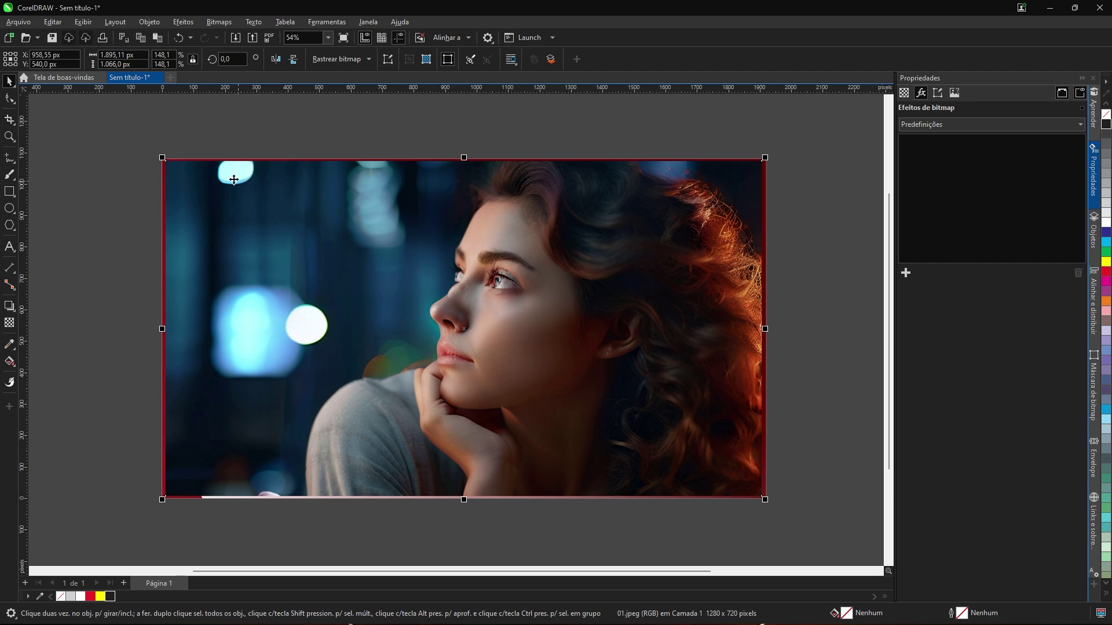
pyautogui.moveTo(165, 162); pyautogui.dragTo(151, 149)
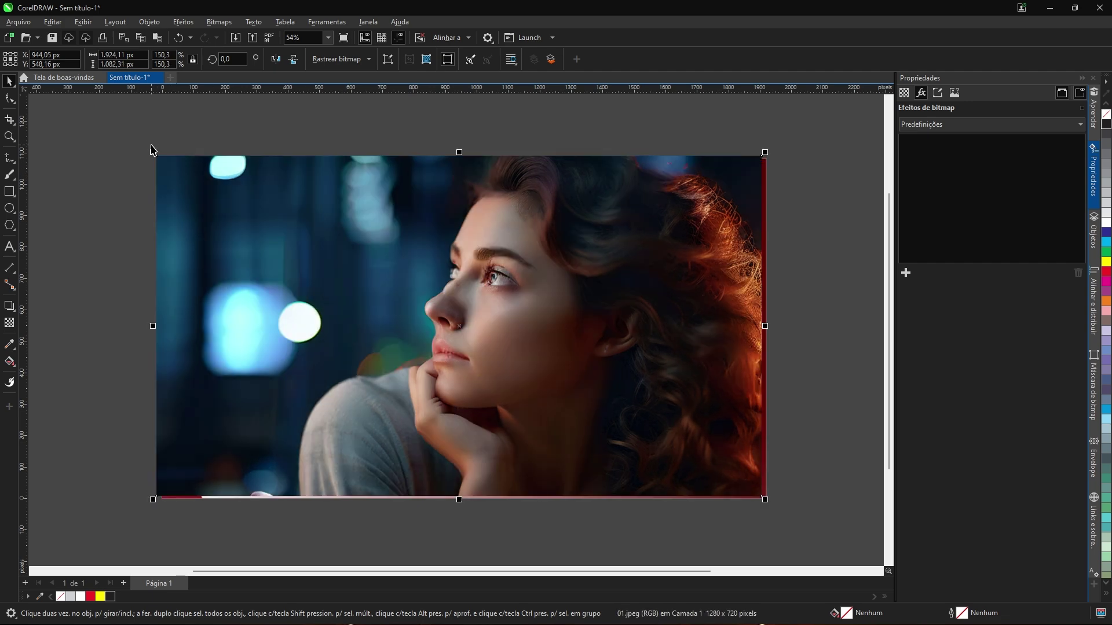
pyautogui.scroll(-1, 240, 233)
pyautogui.moveTo(641, 441); pyautogui.dragTo(649, 443)
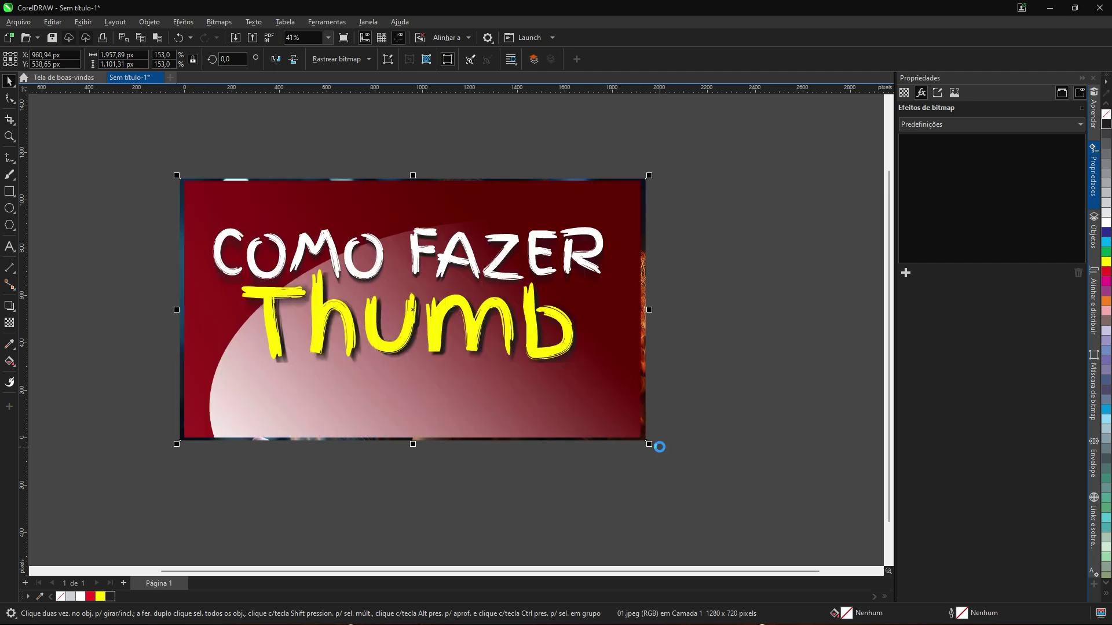
# - Place the woman photo between the red background and the title texts, then move it 360 px to the right
pyautogui.scroll(1, 500, 290)
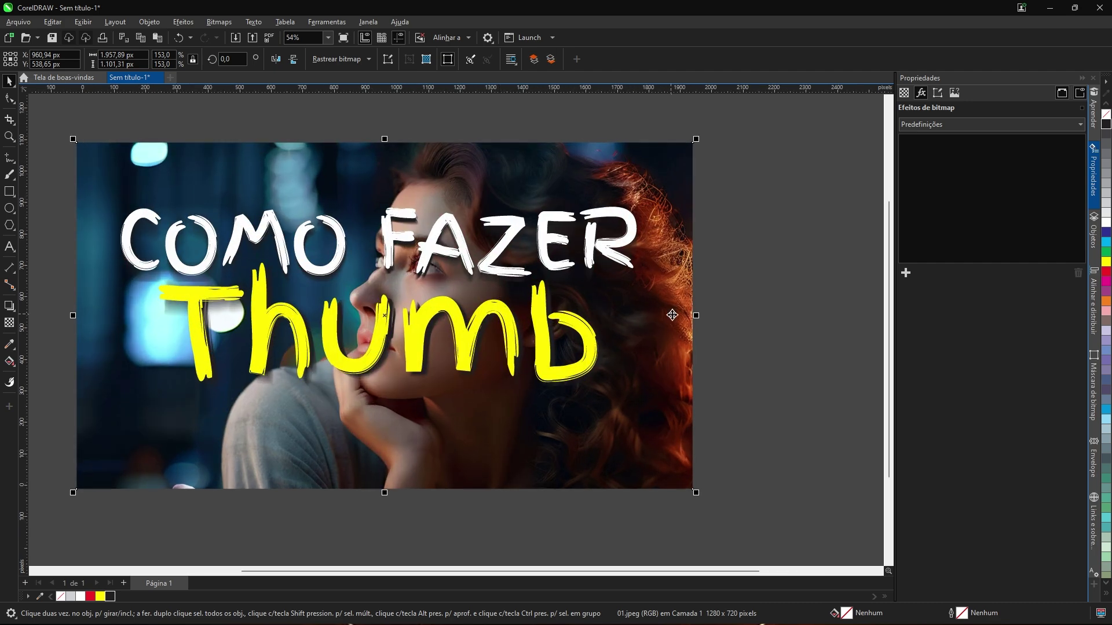
pyautogui.scroll(-1, 778, 299)
pyautogui.moveTo(701, 286); pyautogui.dragTo(786, 287)
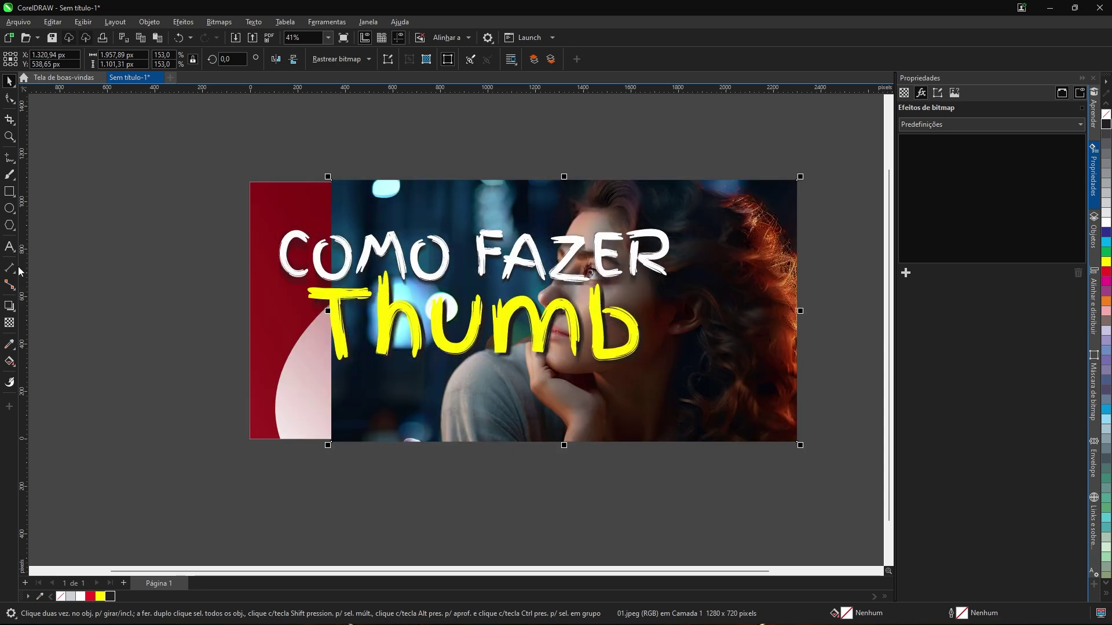
# - Apply a linear gradient transparency to the woman photo, opaque around her face and hair and fading out toward its upper left
pyautogui.click(10, 323)
pyautogui.moveTo(661, 282); pyautogui.dragTo(262, 160)
pyautogui.moveTo(652, 276); pyautogui.dragTo(715, 321)
pyautogui.moveTo(262, 160); pyautogui.dragTo(375, 213)
pyautogui.scroll(-1, 614, 350)
pyautogui.scroll(-2, 614, 350)
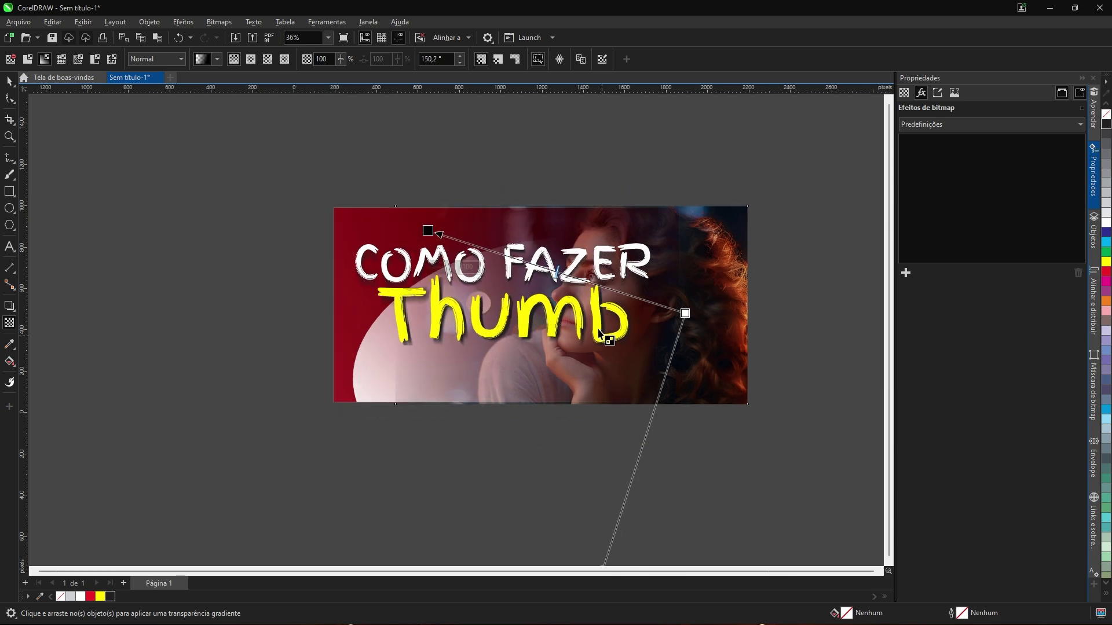
pyautogui.moveTo(603, 513); pyautogui.dragTo(434, 442)
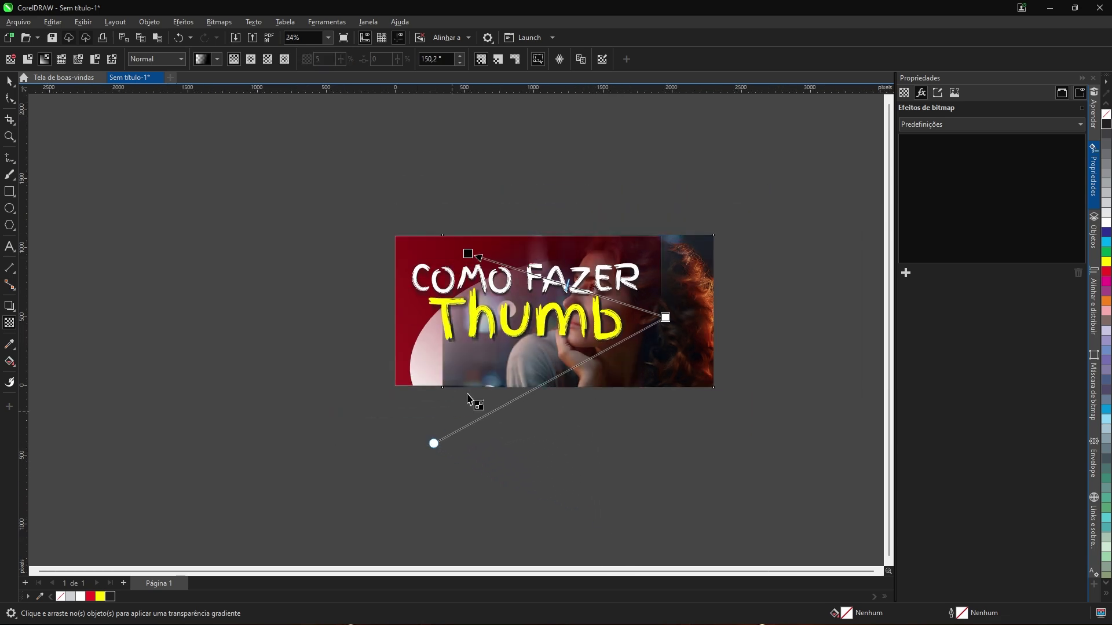
# - Shorten and rotate the photo's transparency gradient to about -148.1°, fading from the woman's head toward the lower left
pyautogui.scroll(2, 473, 369)
pyautogui.moveTo(462, 190); pyautogui.dragTo(434, 234)
pyautogui.moveTo(423, 545); pyautogui.dragTo(548, 416)
pyautogui.moveTo(762, 288)
pyautogui.mouseDown()
pyautogui.moveTo(724, 295)
pyautogui.moveTo(771, 300)
pyautogui.mouseUp()
pyautogui.moveTo(433, 234); pyautogui.dragTo(525, 264)
pyautogui.moveTo(773, 300); pyautogui.dragTo(695, 341)
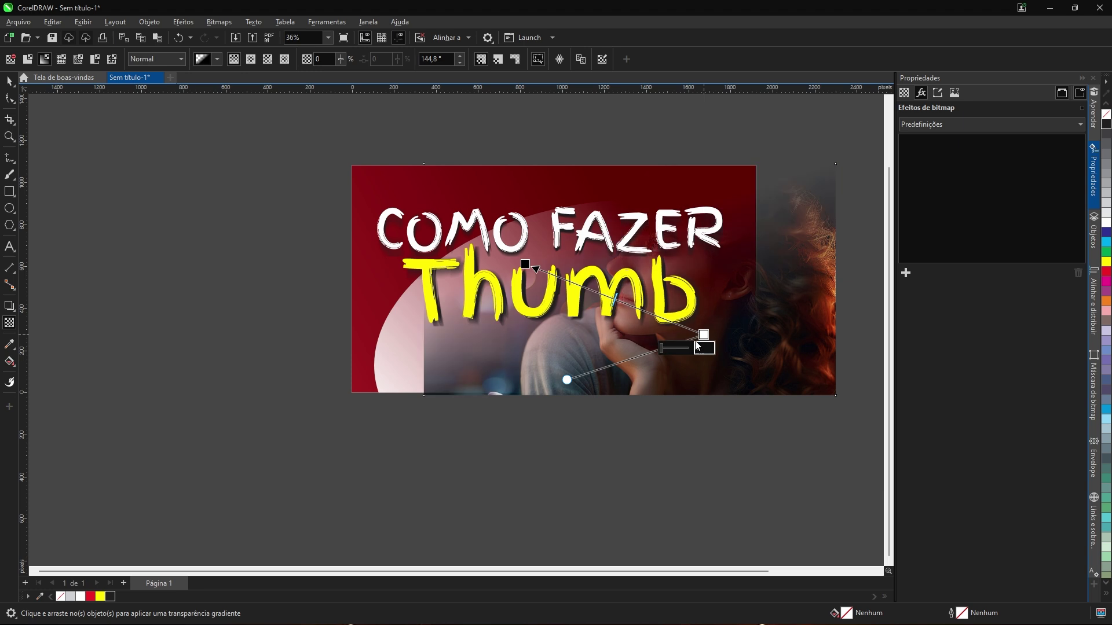
pyautogui.moveTo(526, 264); pyautogui.dragTo(511, 332)
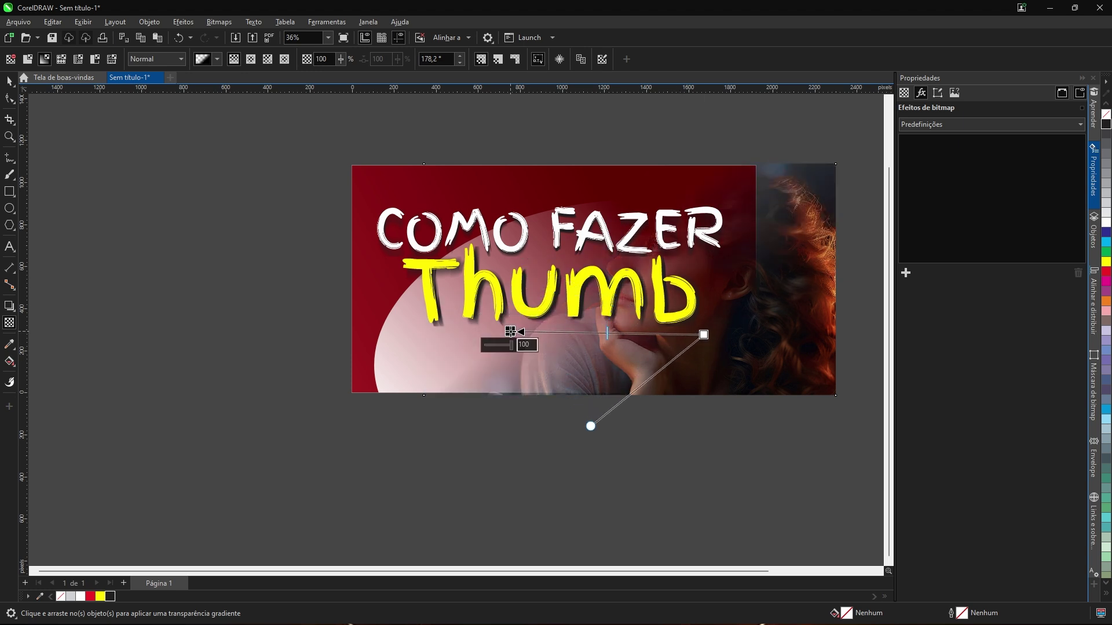
pyautogui.moveTo(703, 334); pyautogui.dragTo(692, 268)
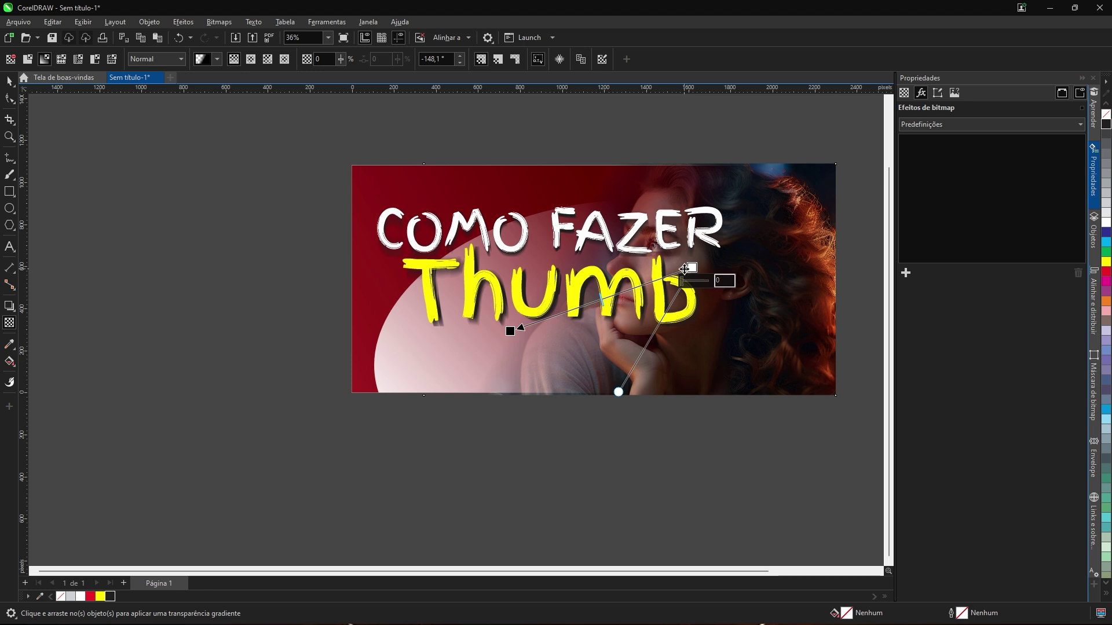
# - Clip the faded woman photo inside the red background rectangle with PowerClip
pyautogui.click(9, 81)
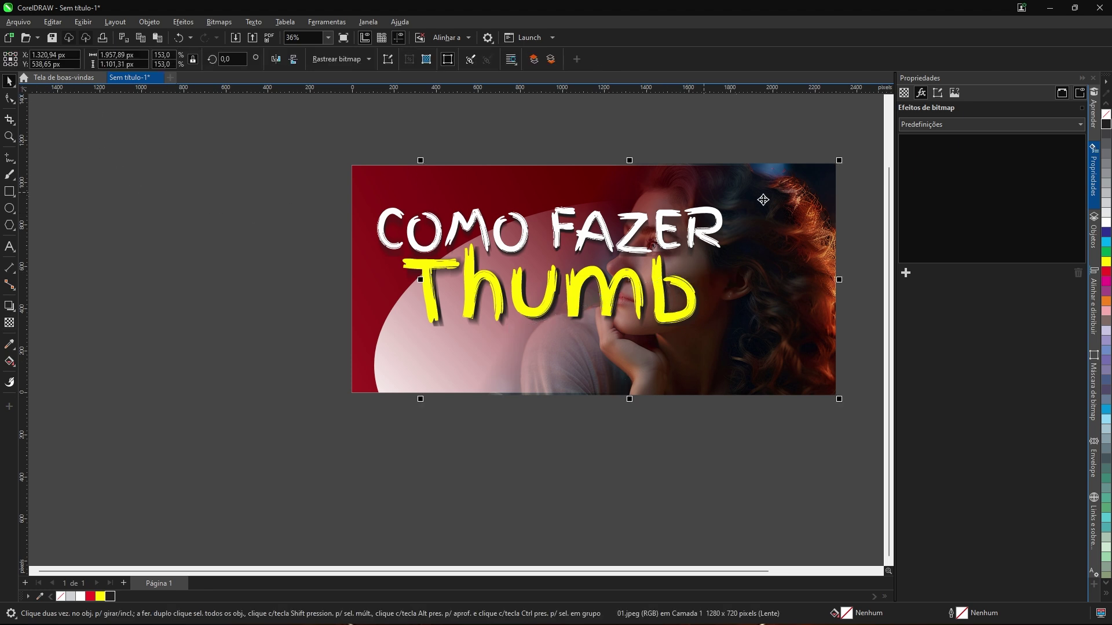
pyautogui.rightClick(823, 199)
pyautogui.click(880, 375)
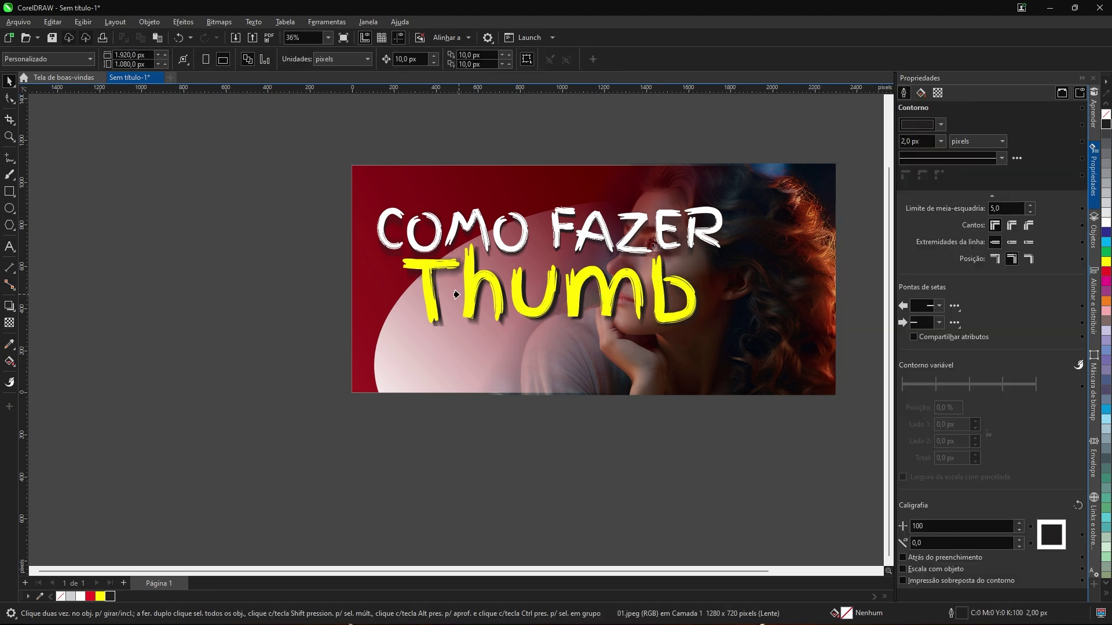
pyautogui.click(353, 202)
pyautogui.scroll(2, 634, 325)
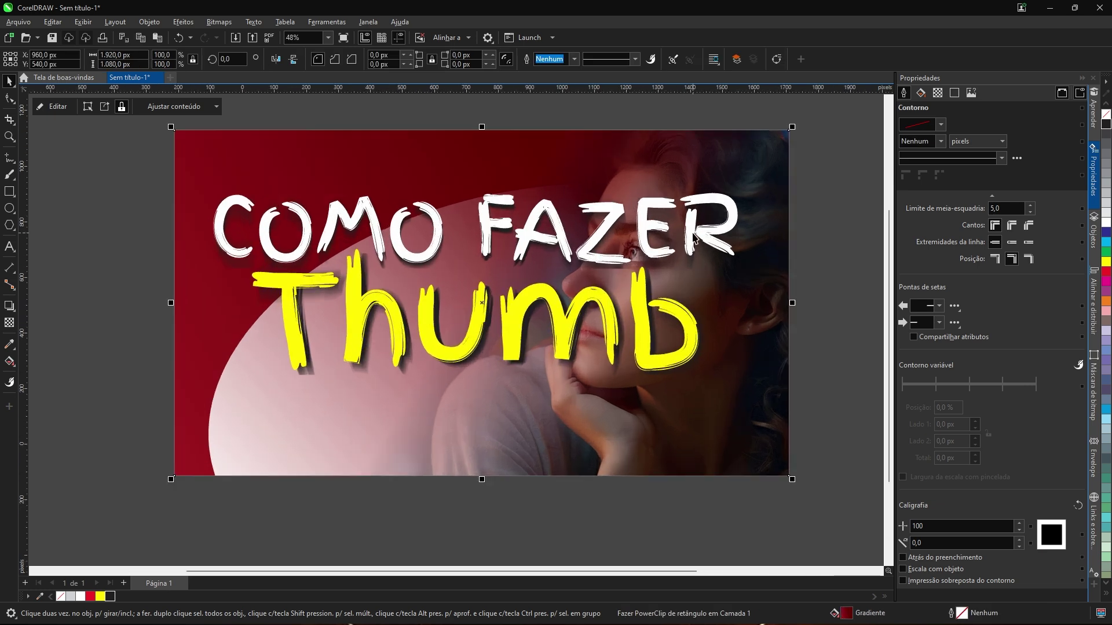
# - Move the yellow Thumb text and its shadow upward so that it slightly overlaps COMO FAZER
pyautogui.click(645, 292)
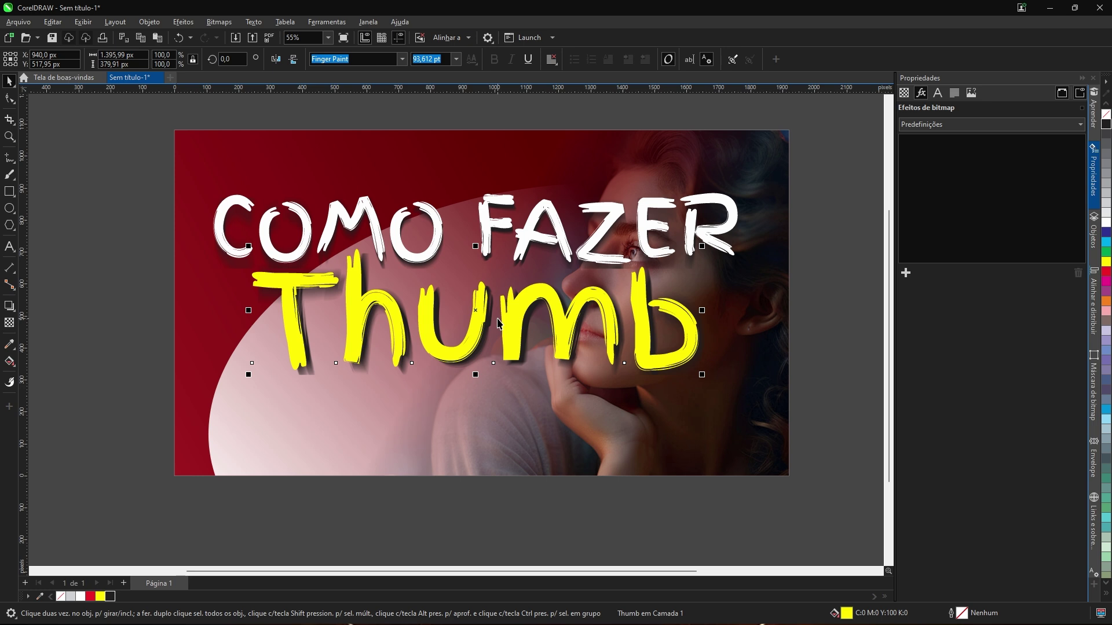
pyautogui.click(484, 305)
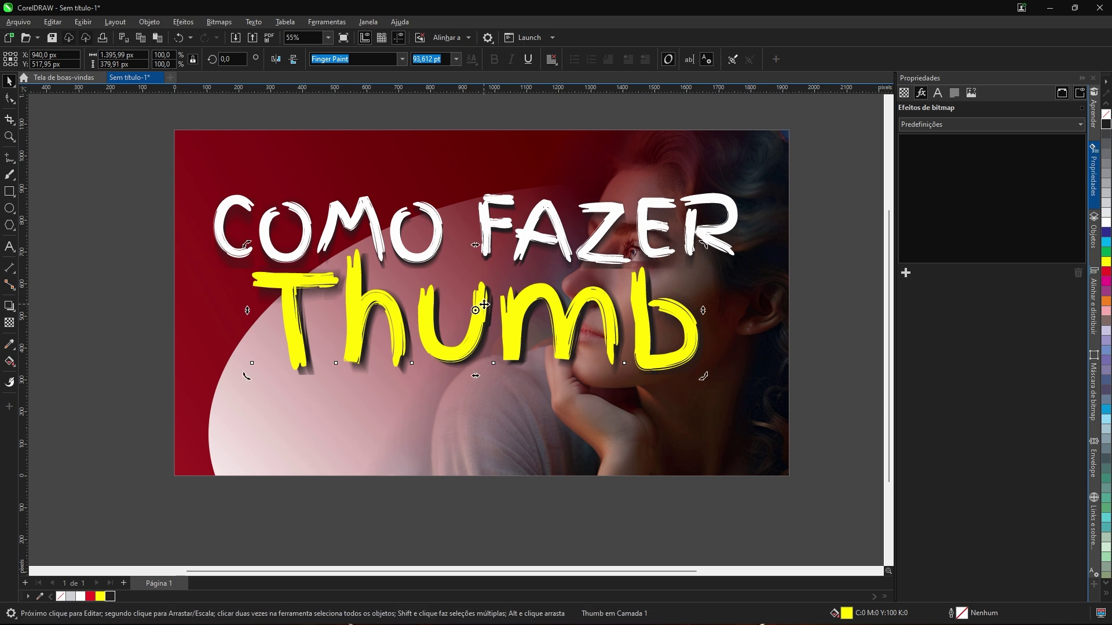
pyautogui.click(484, 305)
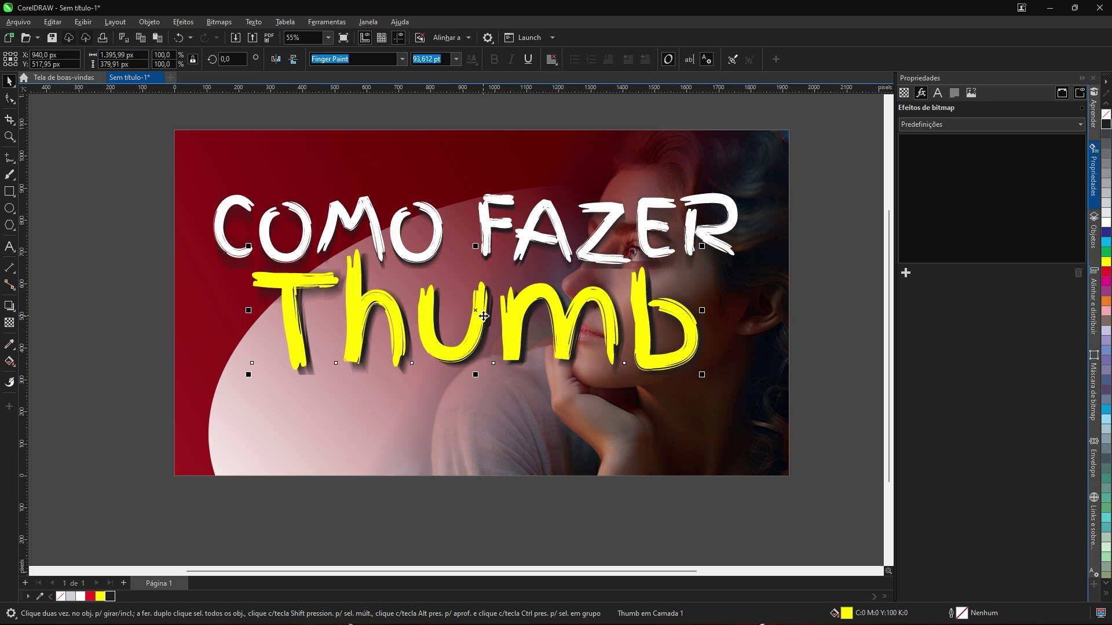
pyautogui.moveTo(136, 446); pyautogui.dragTo(748, 240)
pyautogui.moveTo(646, 293); pyautogui.dragTo(650, 269)
# - Select both title texts with their shadows and move them together about 71 px down the page
pyautogui.moveTo(116, 158); pyautogui.dragTo(727, 323)
pyautogui.click(661, 230)
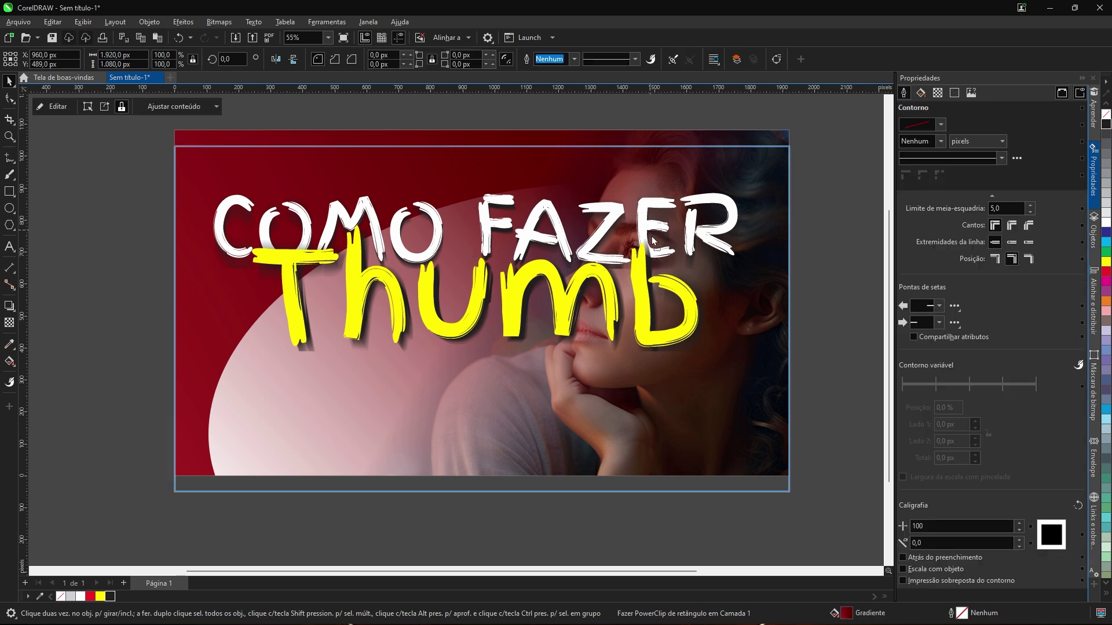
pyautogui.moveTo(842, 164); pyautogui.dragTo(124, 423)
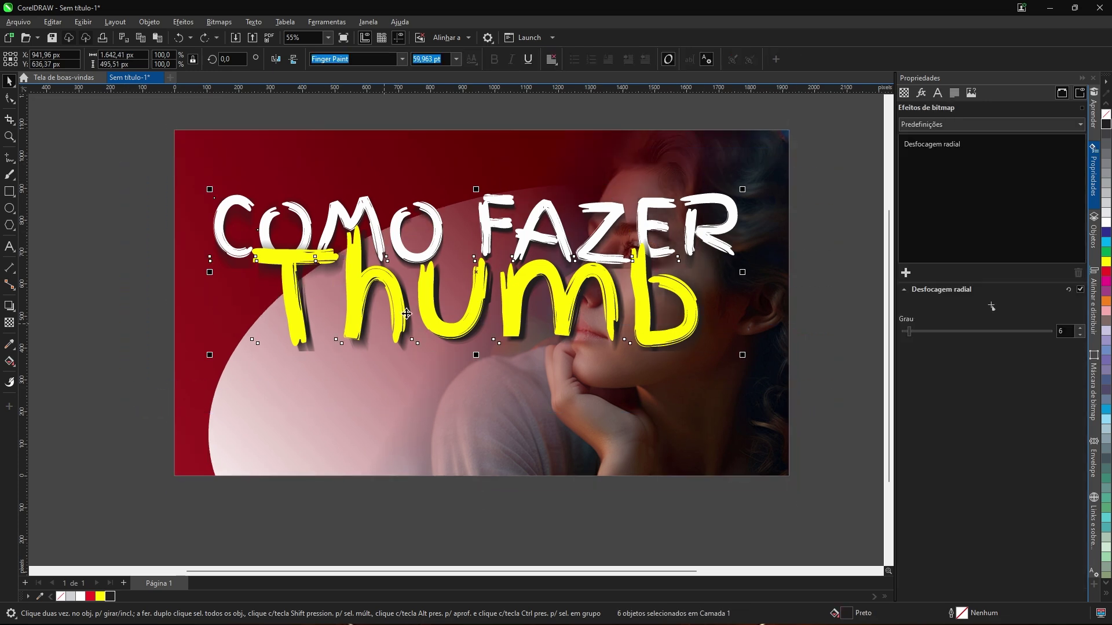
pyautogui.moveTo(481, 283); pyautogui.dragTo(478, 318)
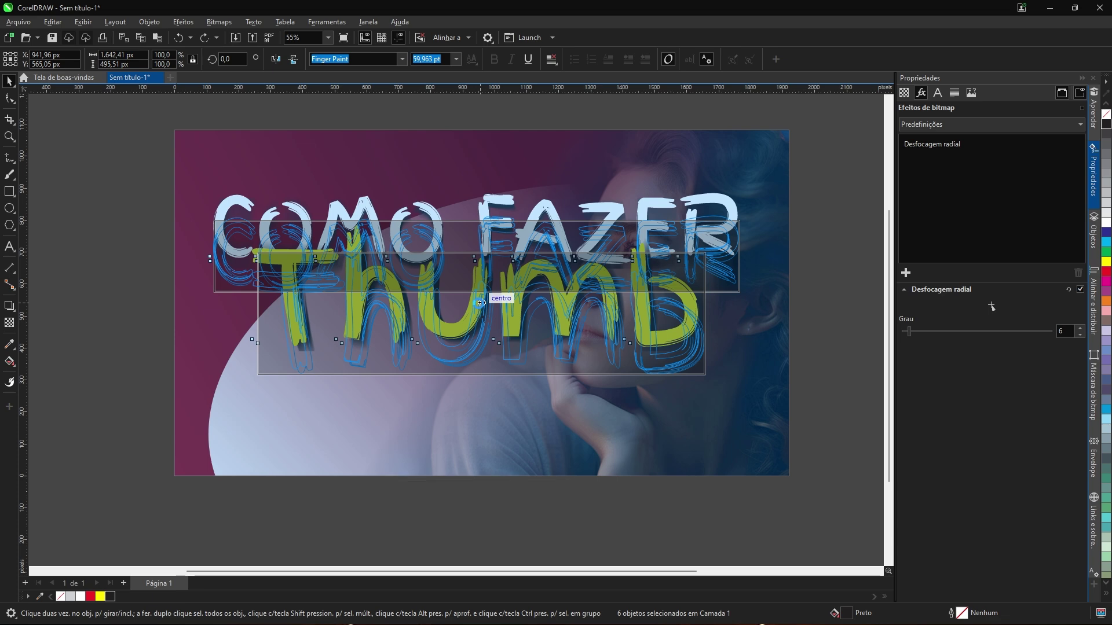
pyautogui.click(122, 228)
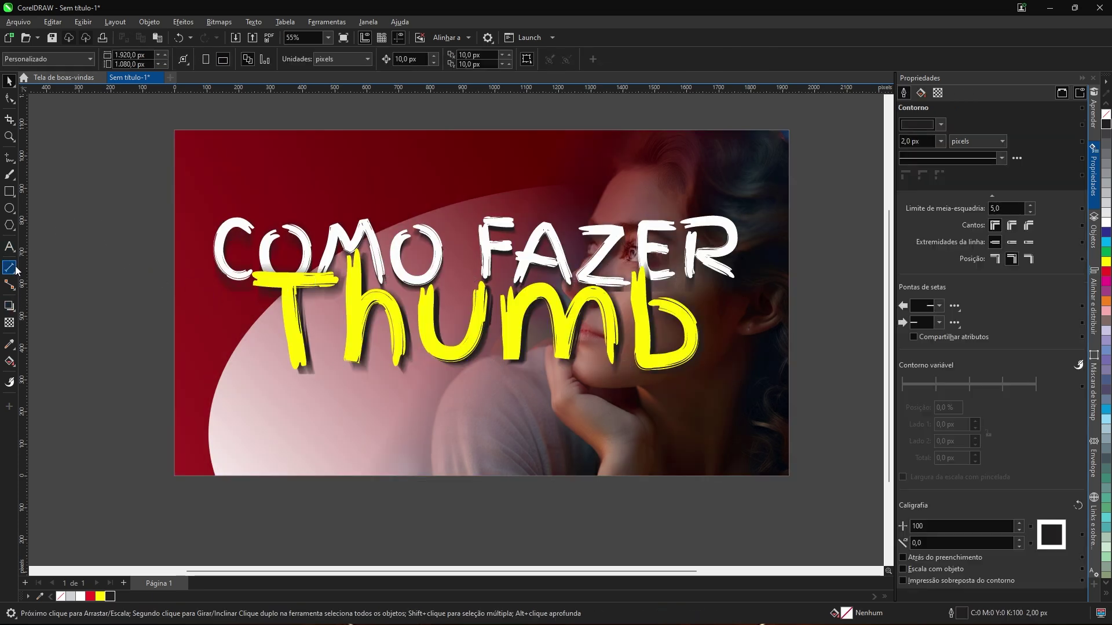
# - Draw a closed B-spline shape around the page's upper-left corner, reaching across the top edge and down outside the left edge
pyautogui.click(12, 165)
pyautogui.click(60, 195)
pyautogui.click(117, 300)
pyautogui.moveTo(213, 202); pyautogui.dragTo(499, 120)
pyautogui.click(495, 116)
pyautogui.click(332, 121)
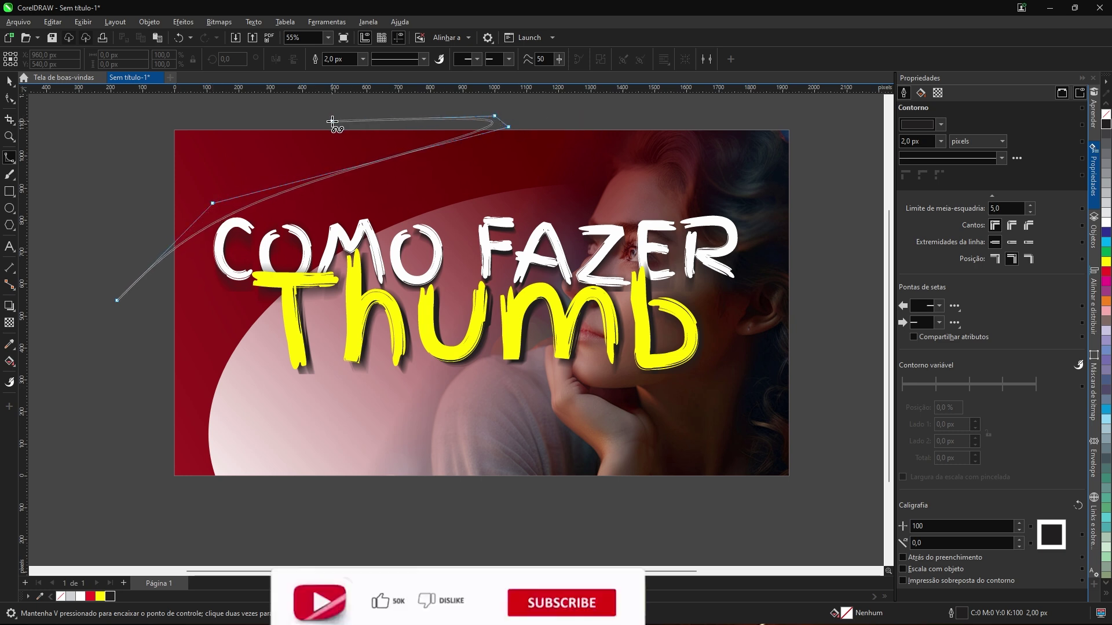
pyautogui.click(315, 154)
pyautogui.click(229, 149)
pyautogui.click(202, 161)
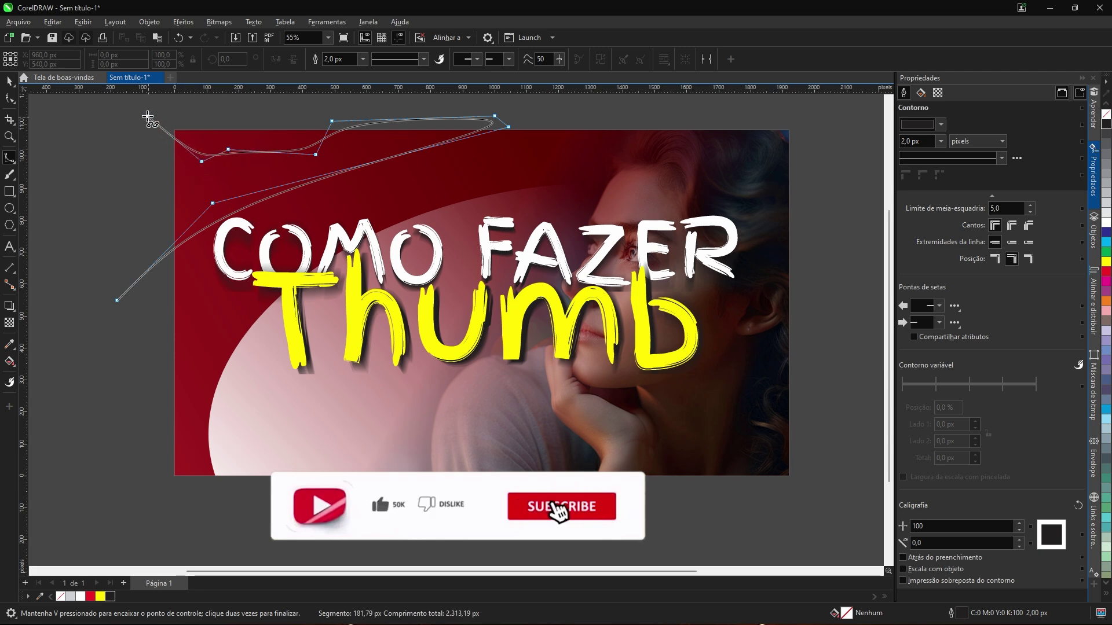
pyautogui.press('Delete')
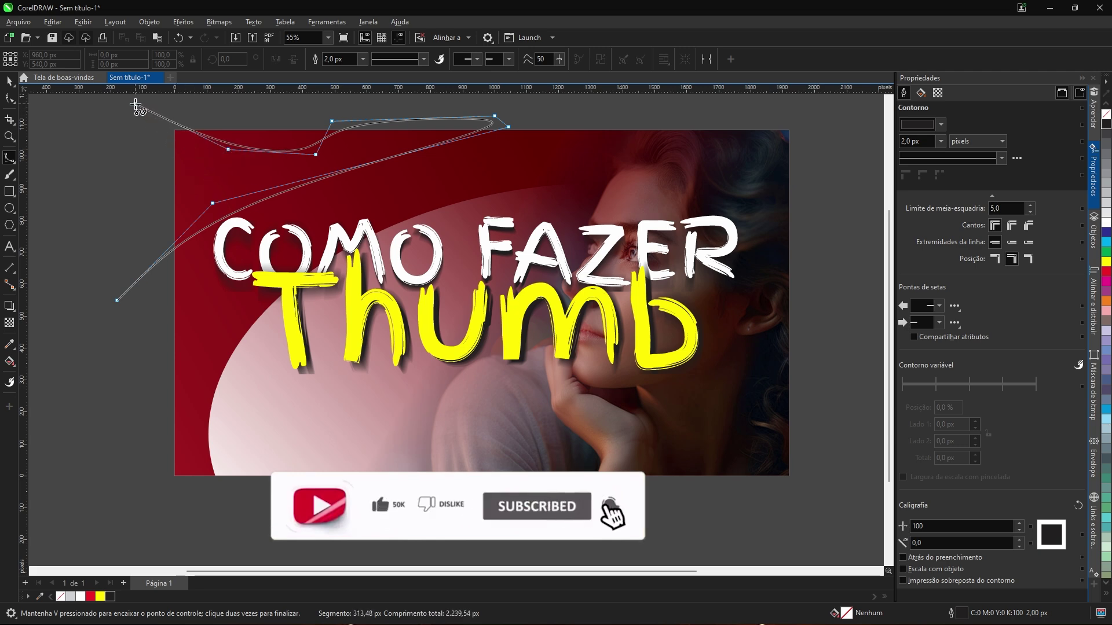
pyautogui.click(115, 117)
pyautogui.click(90, 364)
pyautogui.click(189, 426)
pyautogui.click(208, 349)
pyautogui.click(206, 307)
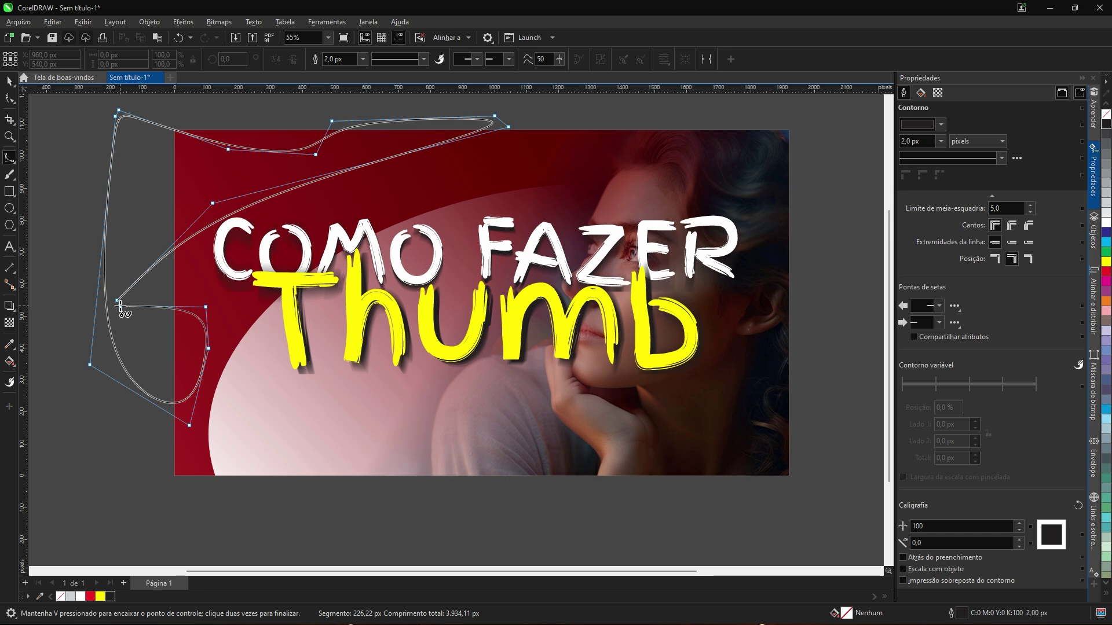
pyautogui.doubleClick(120, 307)
# - Reshape the B-spline's control points into a smooth wavy corner shape about 1253 × 1072 px, tapering toward the page's lower-left corner
pyautogui.click(10, 99)
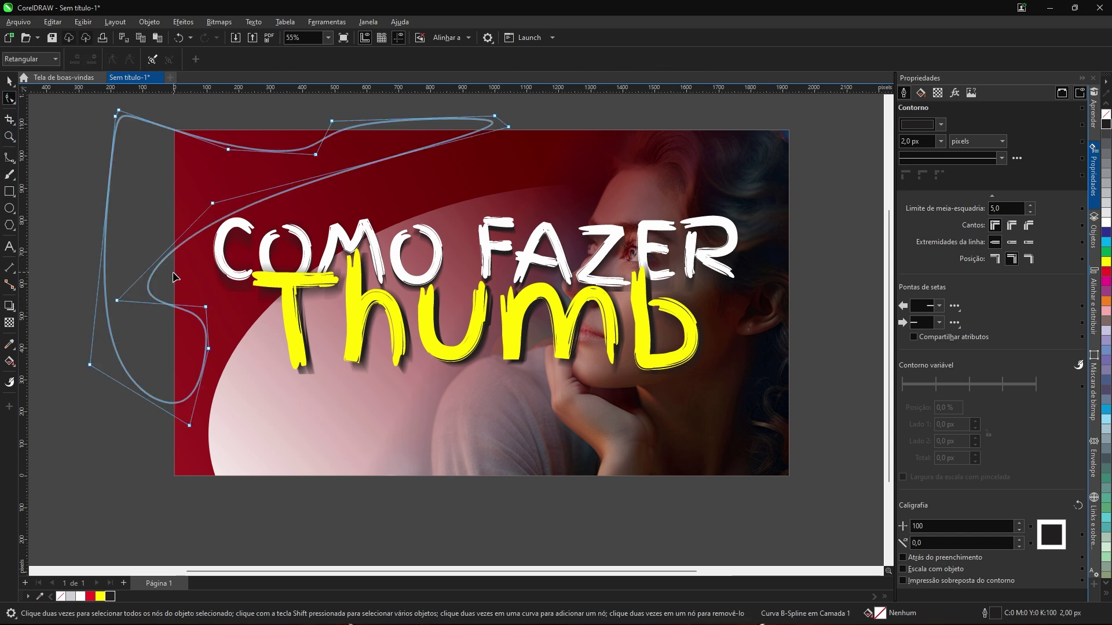
pyautogui.moveTo(118, 302); pyautogui.dragTo(167, 288)
pyautogui.moveTo(189, 426); pyautogui.dragTo(216, 437)
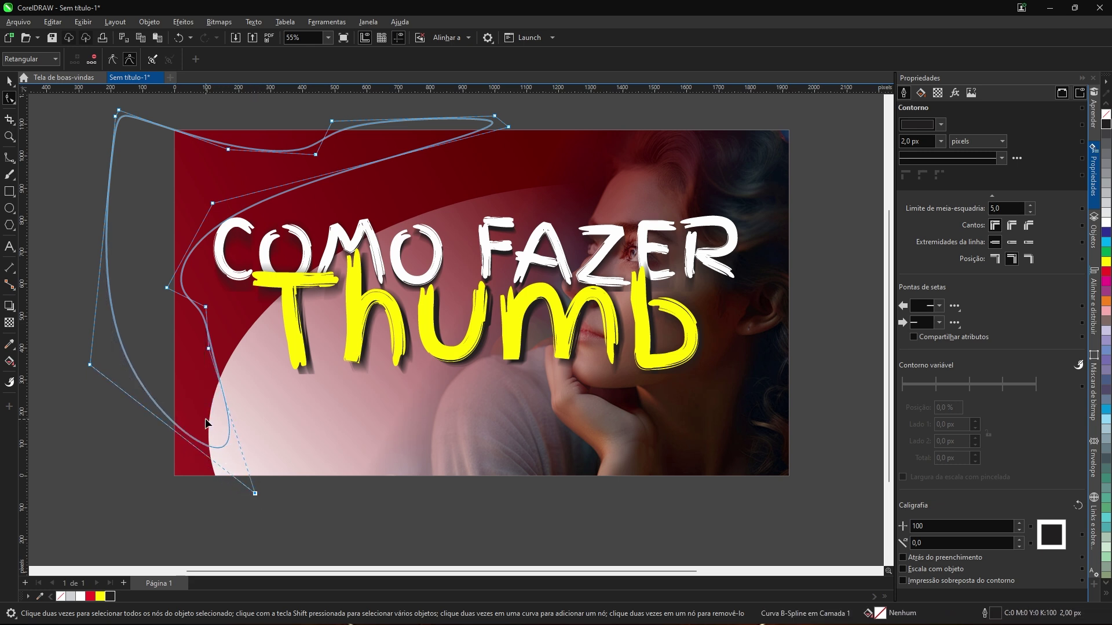
pyautogui.moveTo(210, 354); pyautogui.dragTo(187, 426)
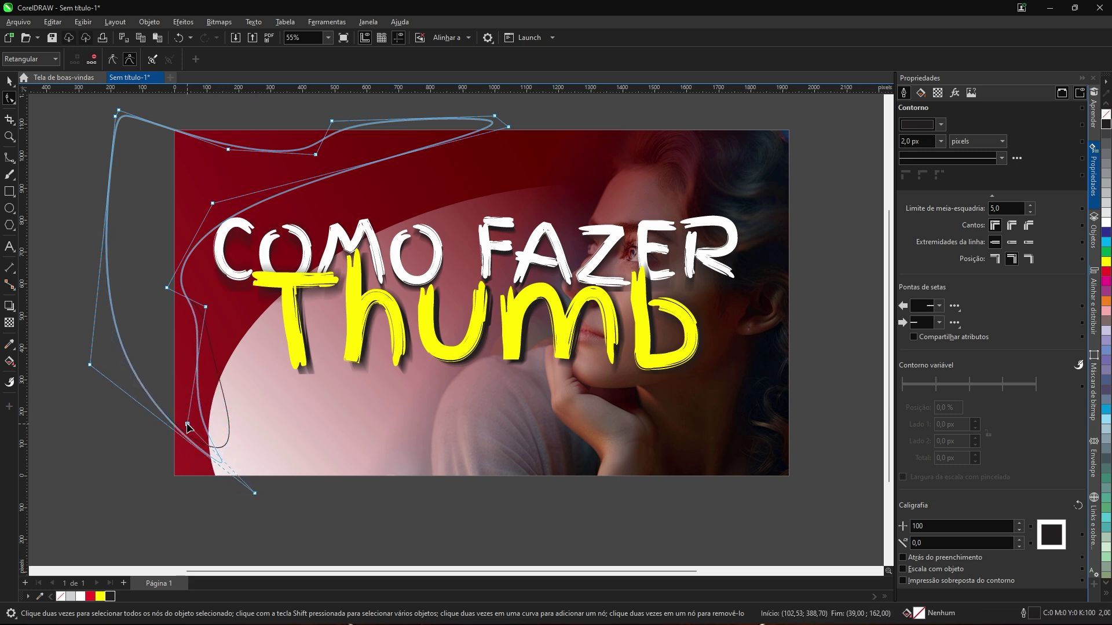
pyautogui.moveTo(119, 110); pyautogui.dragTo(173, 117)
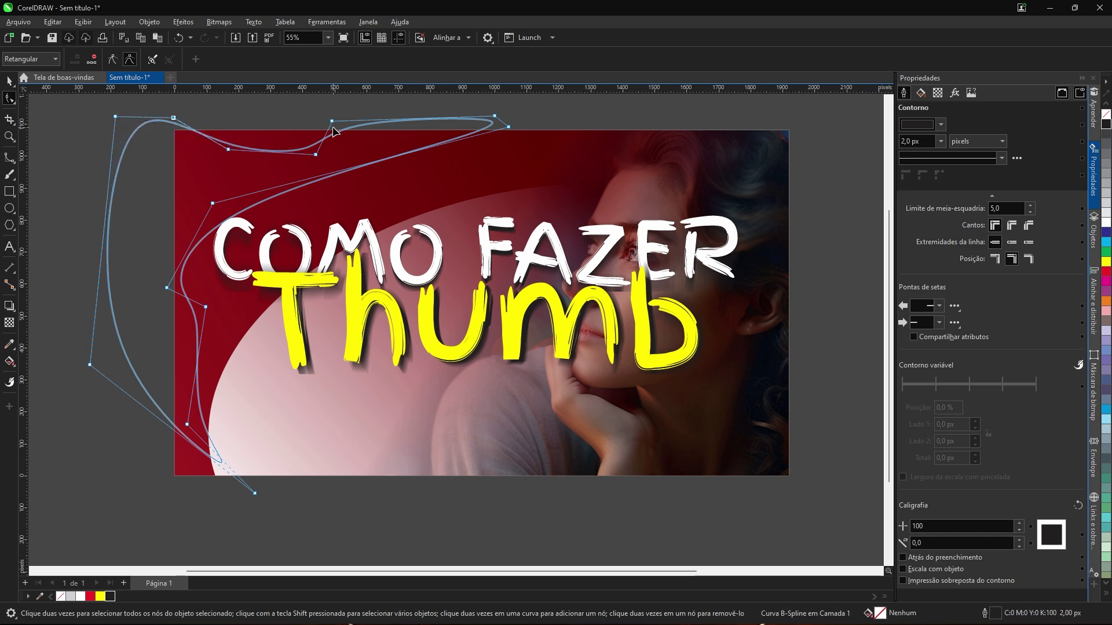
pyautogui.moveTo(317, 156); pyautogui.dragTo(287, 176)
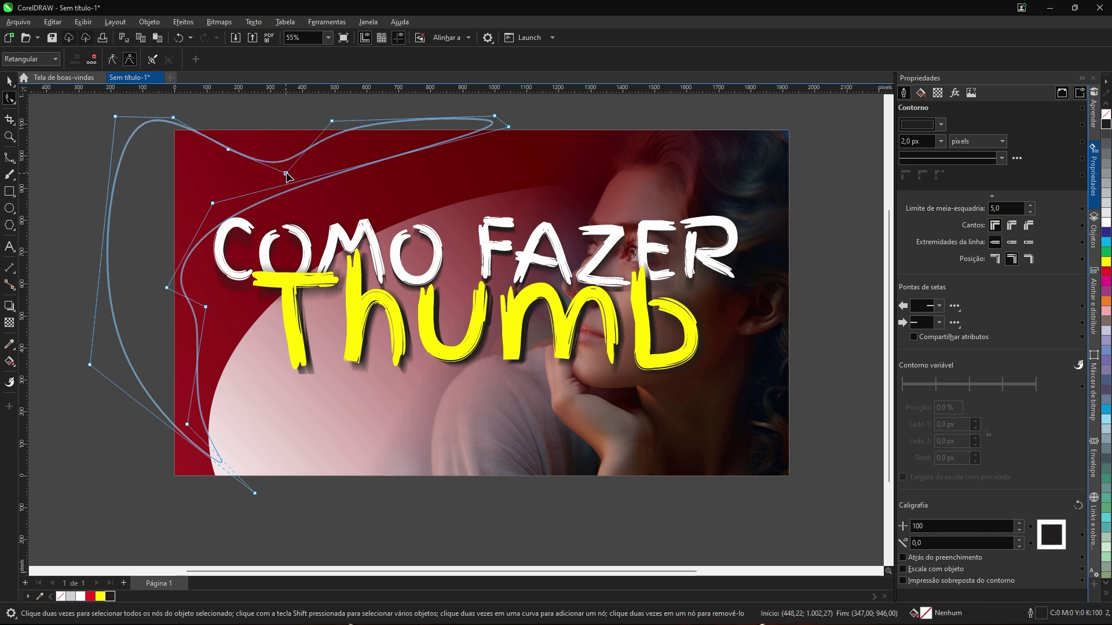
pyautogui.moveTo(509, 126); pyautogui.dragTo(541, 158)
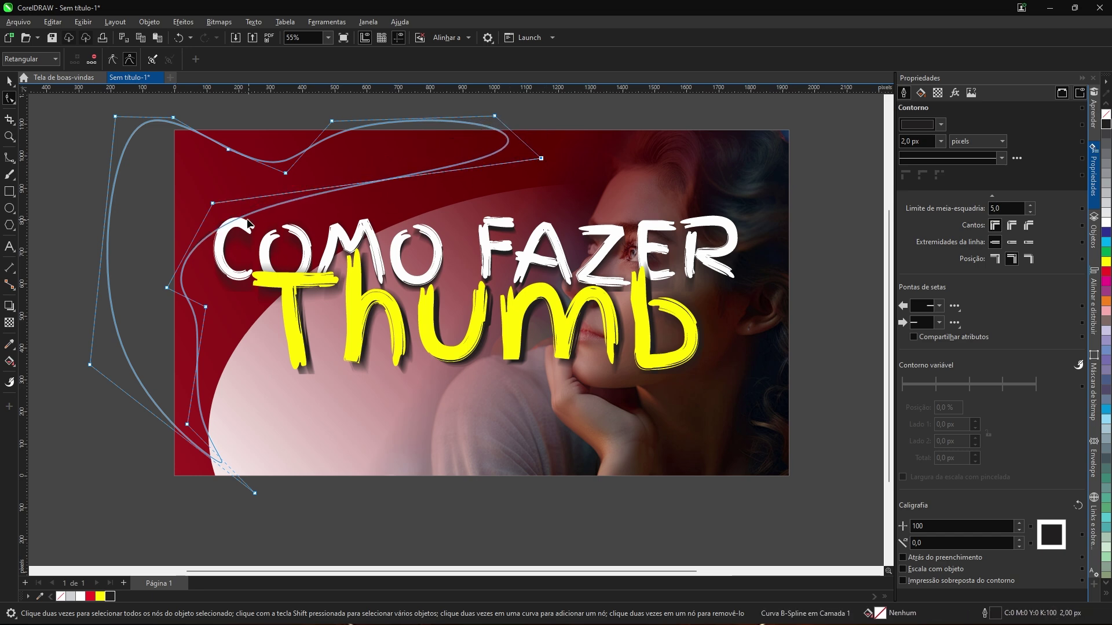
pyautogui.moveTo(213, 203); pyautogui.dragTo(213, 186)
pyautogui.moveTo(167, 288); pyautogui.dragTo(175, 286)
# - Fill the corner shape with yellow and clip it inside the red background rectangle with PowerClip
pyautogui.click(101, 597)
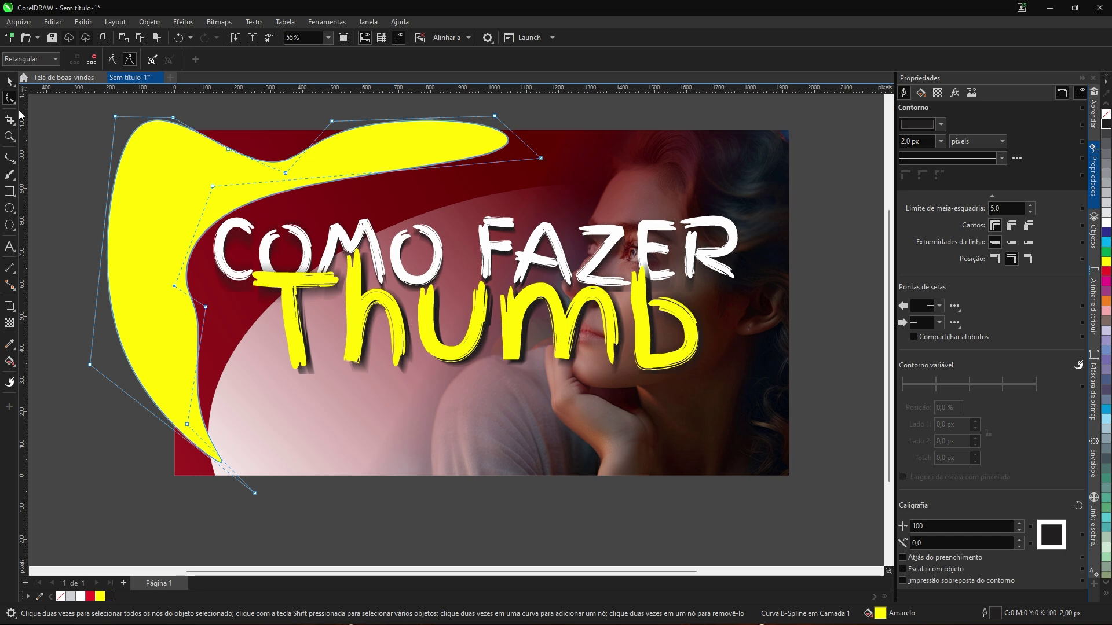
pyautogui.rightClick(10, 80)
pyautogui.click(8, 81)
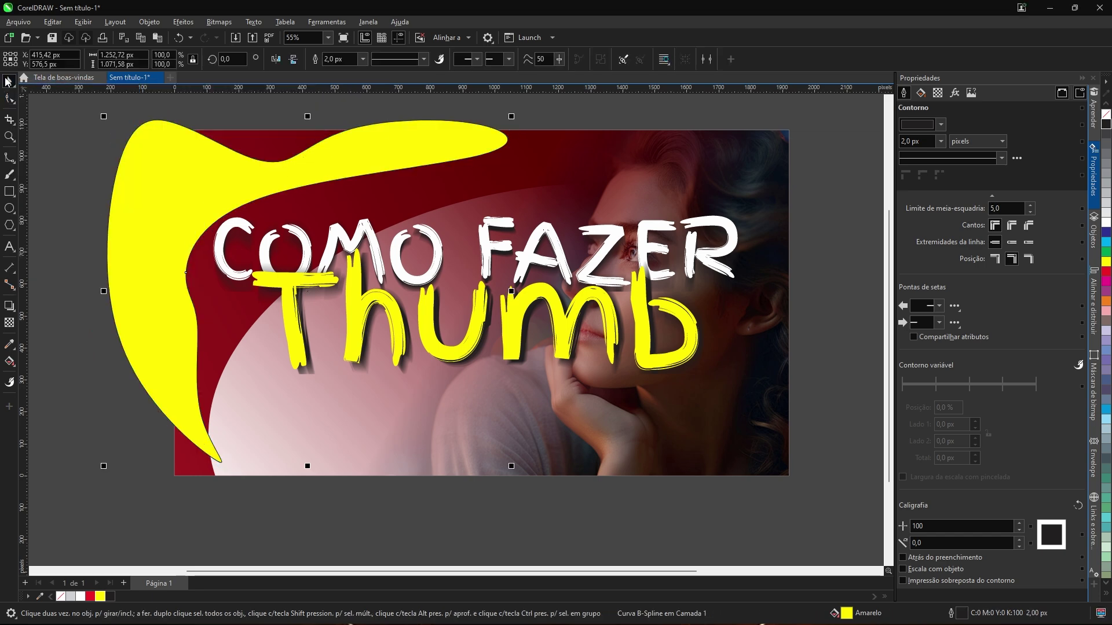
pyautogui.rightClick(175, 143)
pyautogui.click(240, 285)
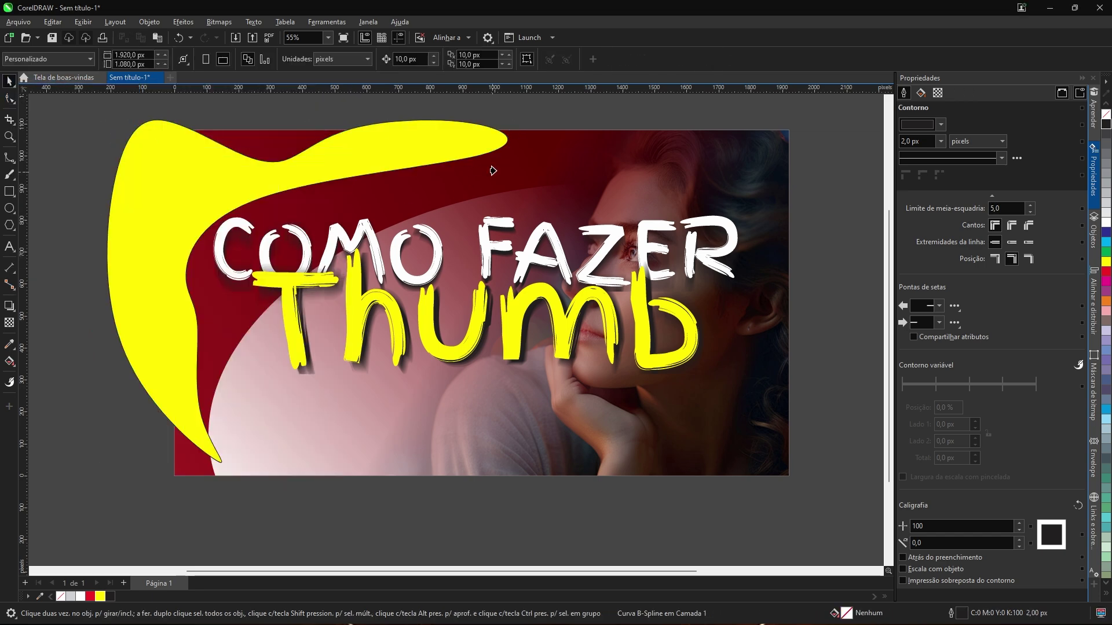
pyautogui.click(484, 186)
# - Open the background rectangle's PowerClip contents for editing and remove the yellow shape's outline
pyautogui.scroll(-1, 285, 239)
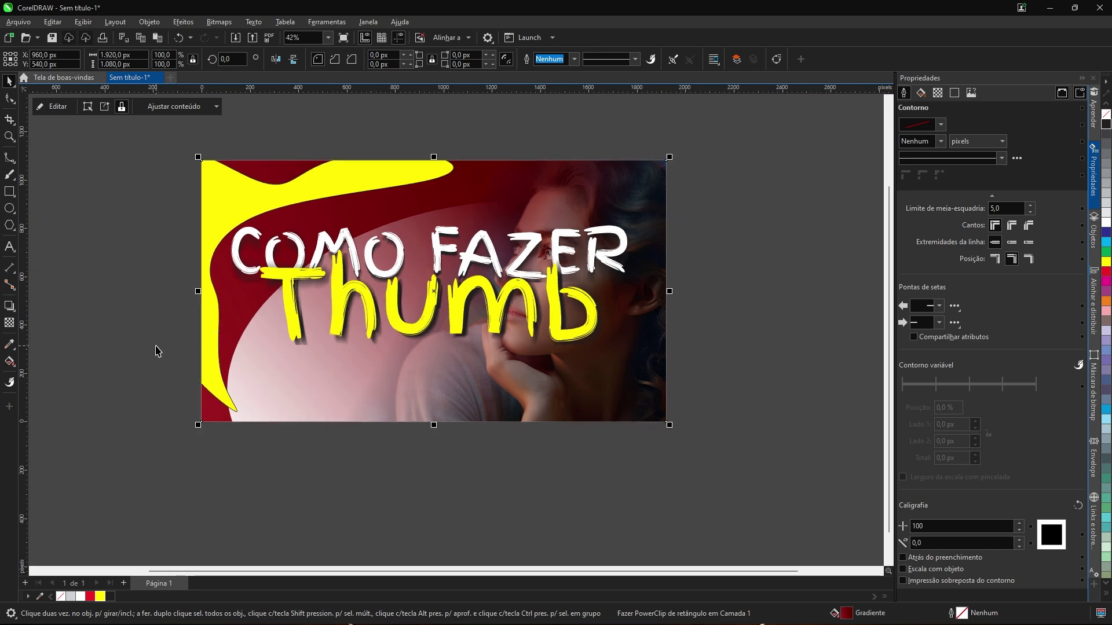
pyautogui.scroll(2, 232, 267)
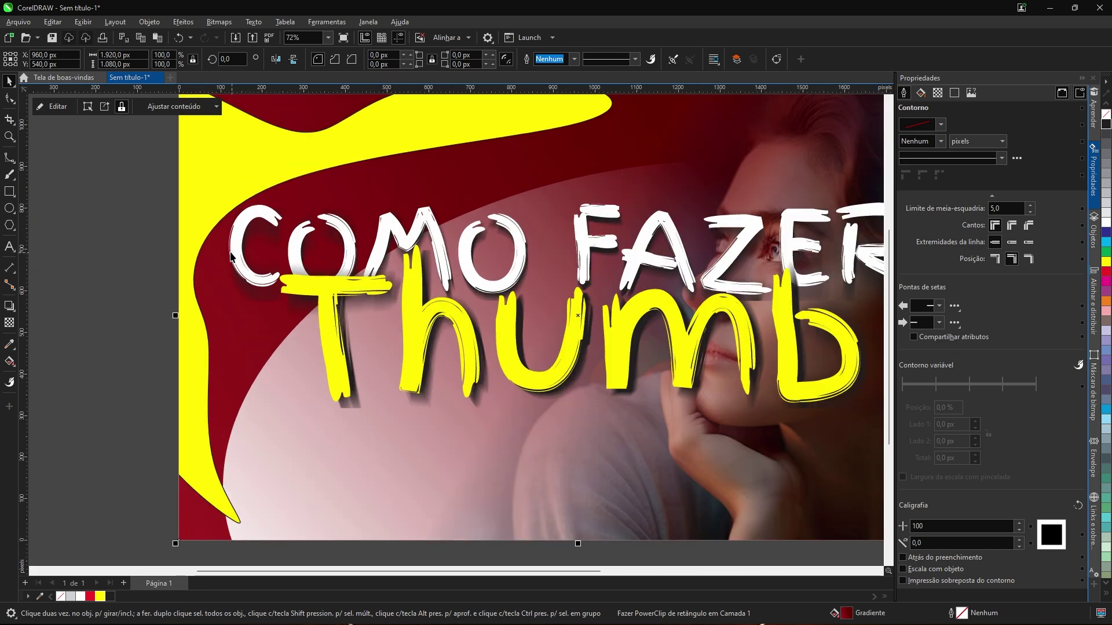
pyautogui.click(55, 108)
pyautogui.click(249, 144)
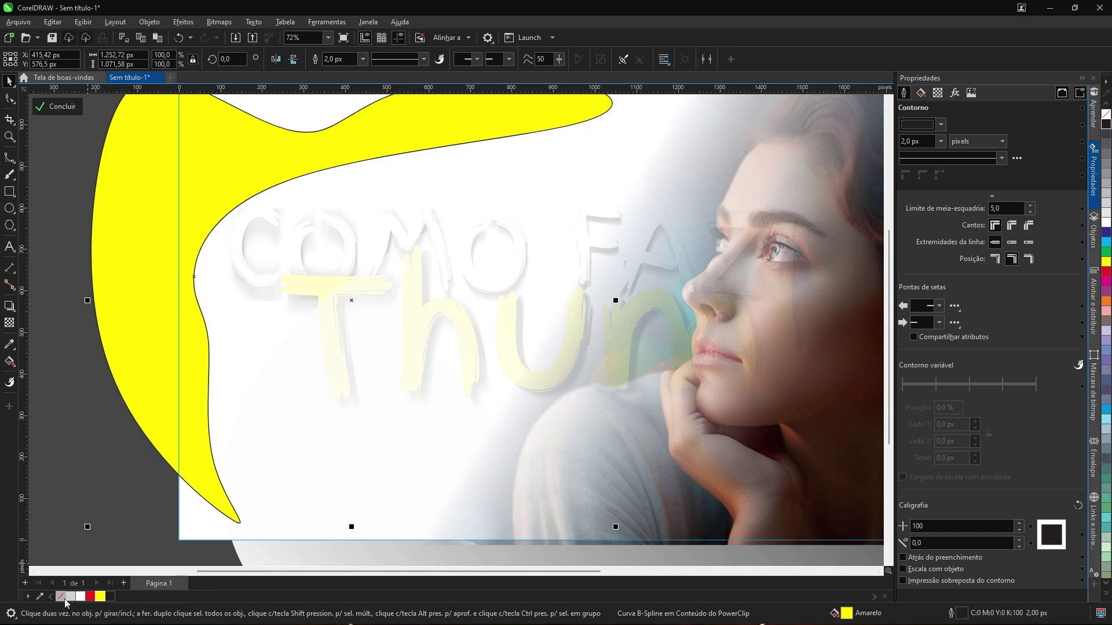
# - Place a copy of the yellow shape rotated 180° and scaled to about 57% at the page's lower-right corner, and finish the PowerClip editing
pyautogui.scroll(-4, 197, 324)
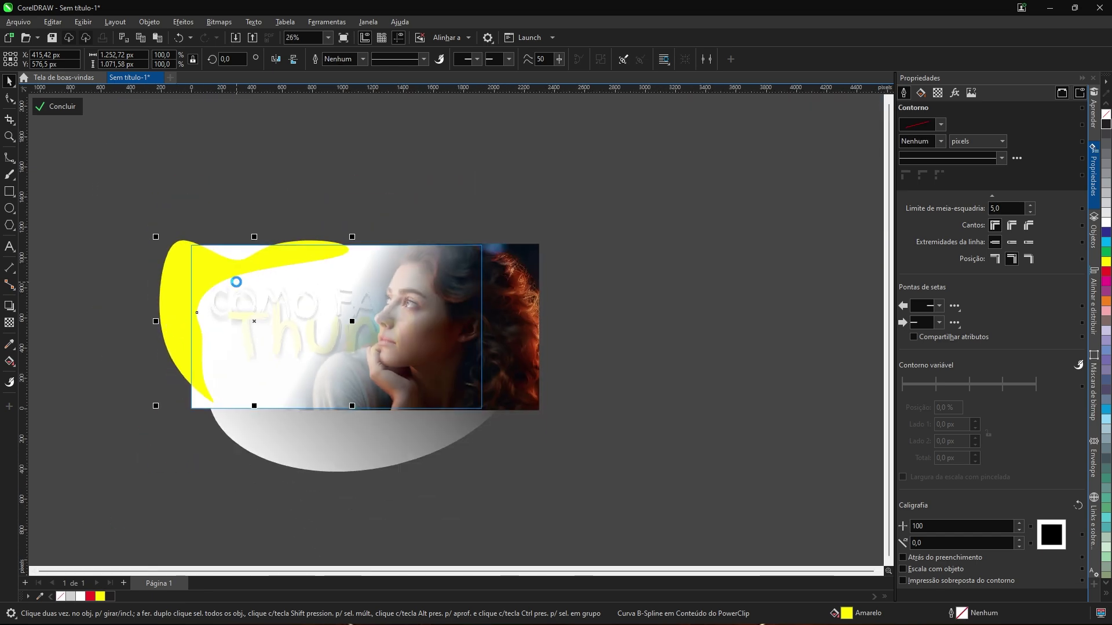
pyautogui.click(293, 58)
pyautogui.moveTo(331, 272); pyautogui.dragTo(481, 300)
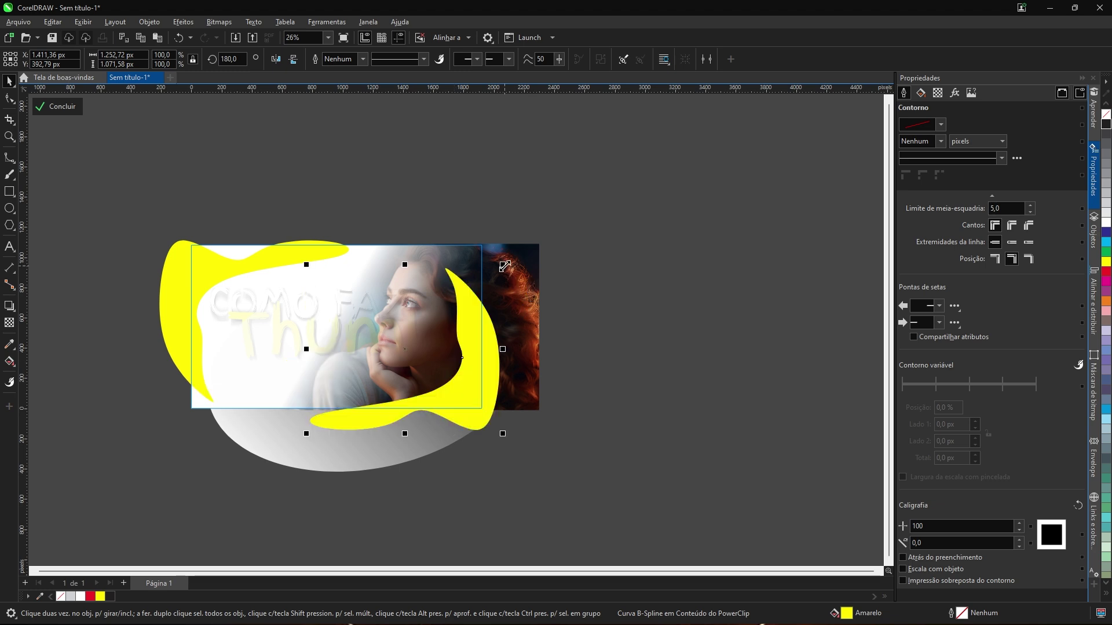
pyautogui.scroll(2, 425, 407)
pyautogui.moveTo(402, 388); pyautogui.dragTo(523, 349)
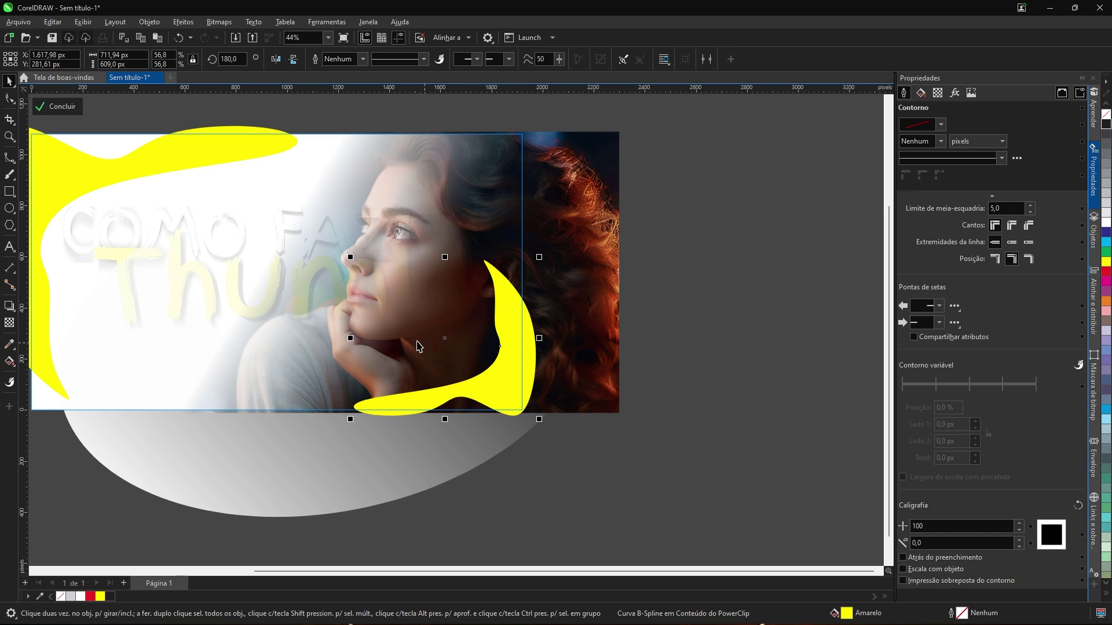
pyautogui.click(57, 106)
pyautogui.scroll(-2, 472, 338)
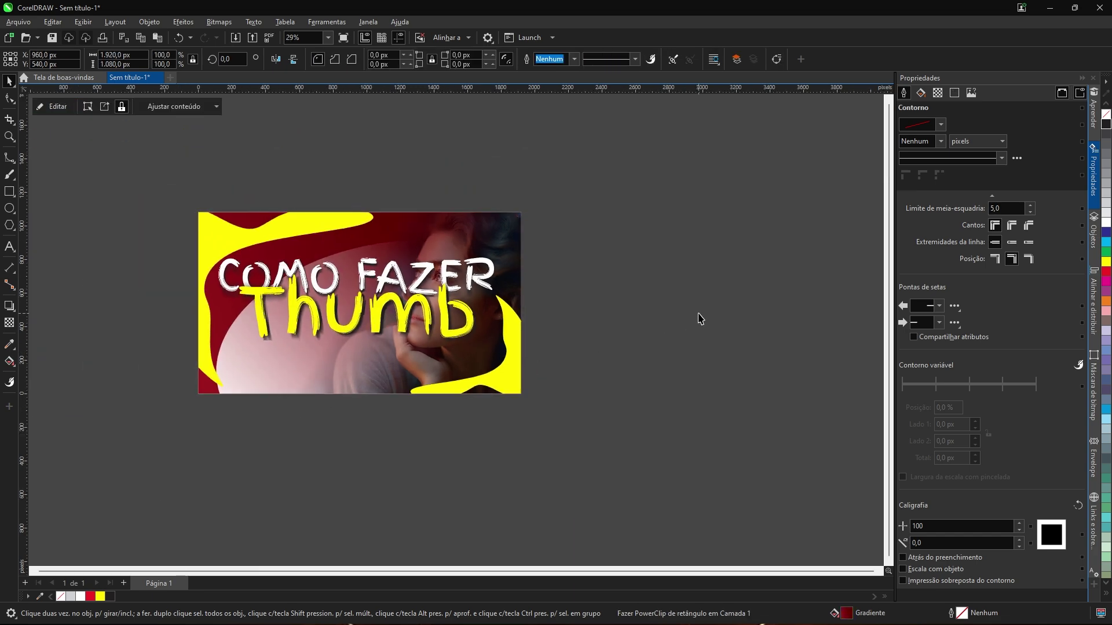
pyautogui.scroll(2, 314, 347)
pyautogui.scroll(-1, 491, 344)
pyautogui.scroll(1, 405, 220)
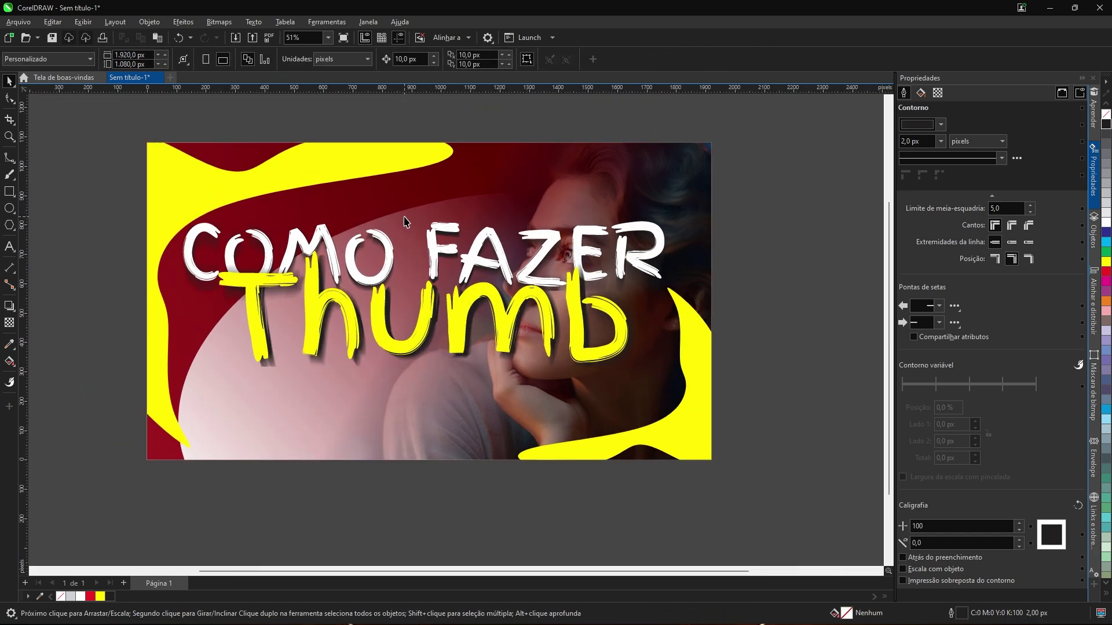
pyautogui.click(12, 249)
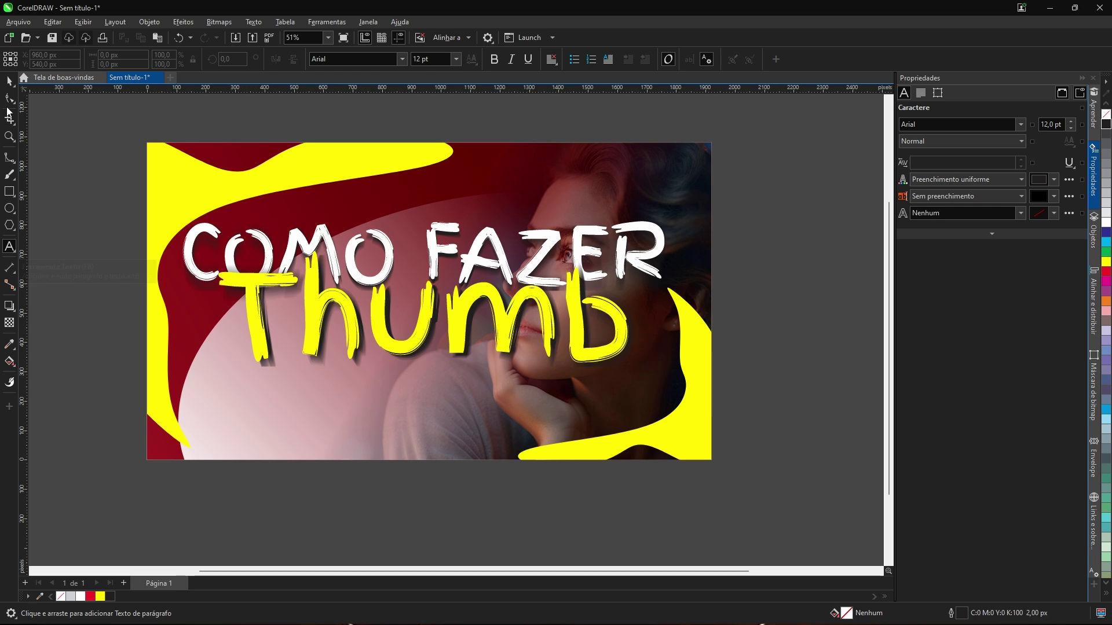
pyautogui.click(10, 83)
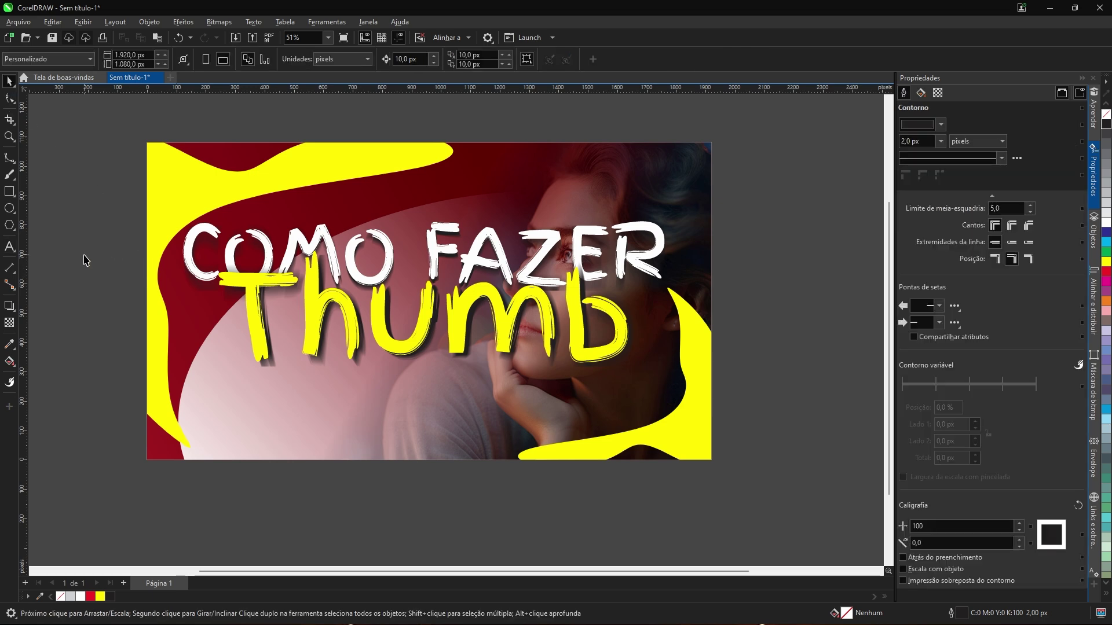
# - Fit the whole page in the view and preview the thumbnail full screen
pyautogui.hotkey('shift', 'F4')
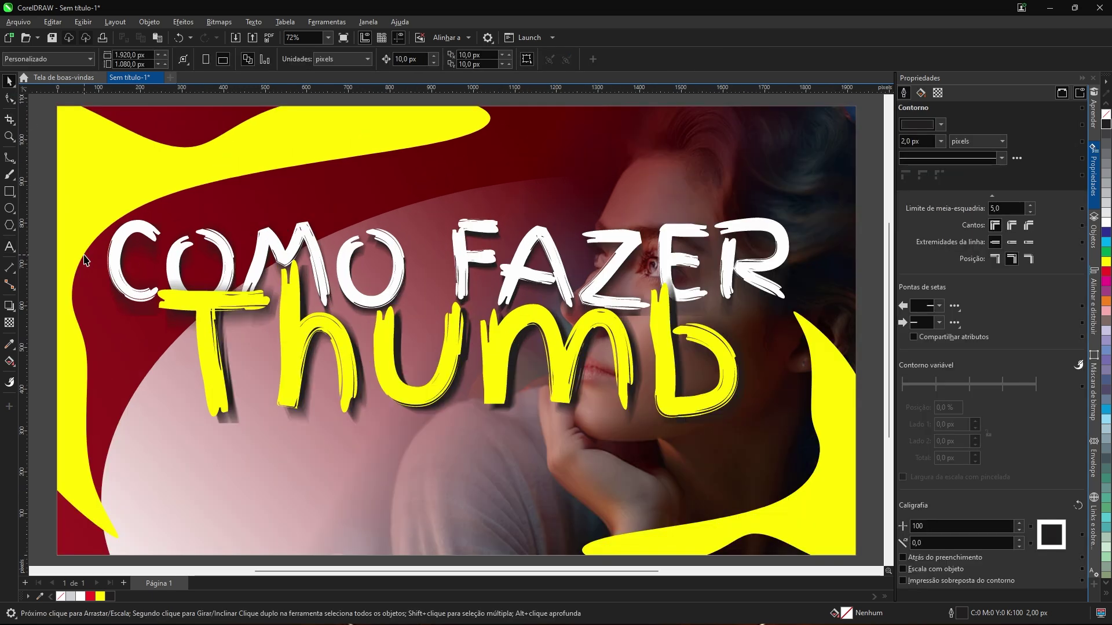
pyautogui.press('F9')
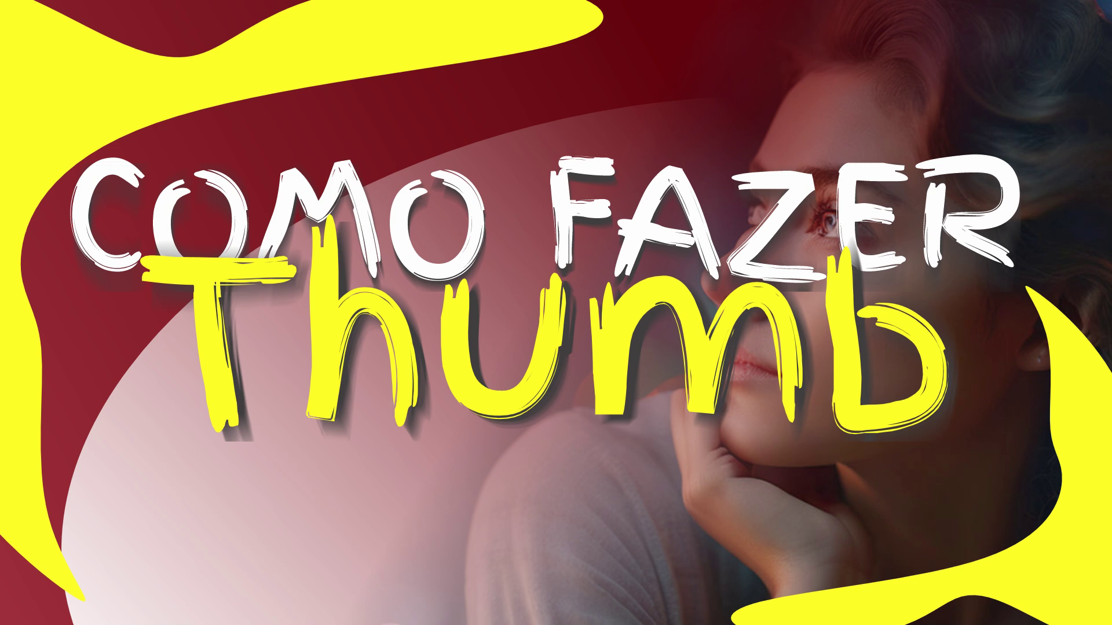